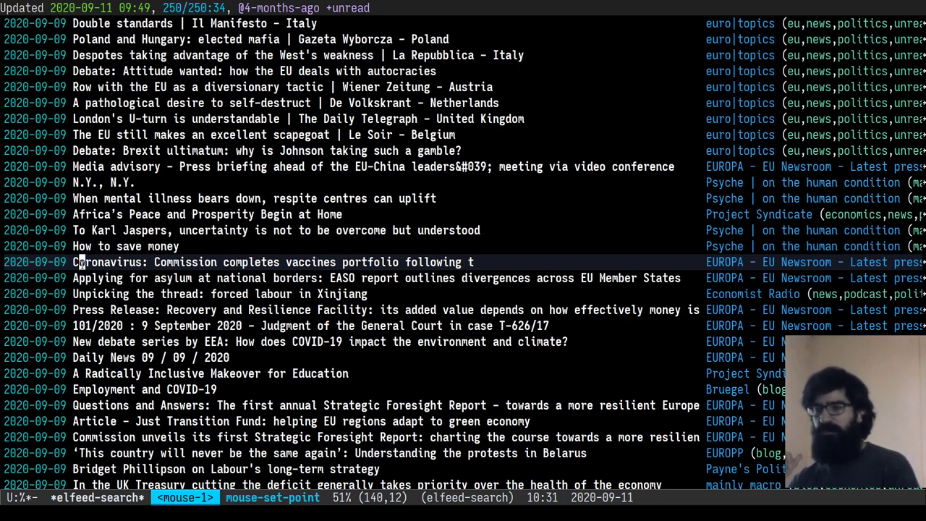
Step: Glance at the music playlist, filter Elfeed to unread videos, and queue 'Who's Afraid of the Experts?'
key("super+Tab")
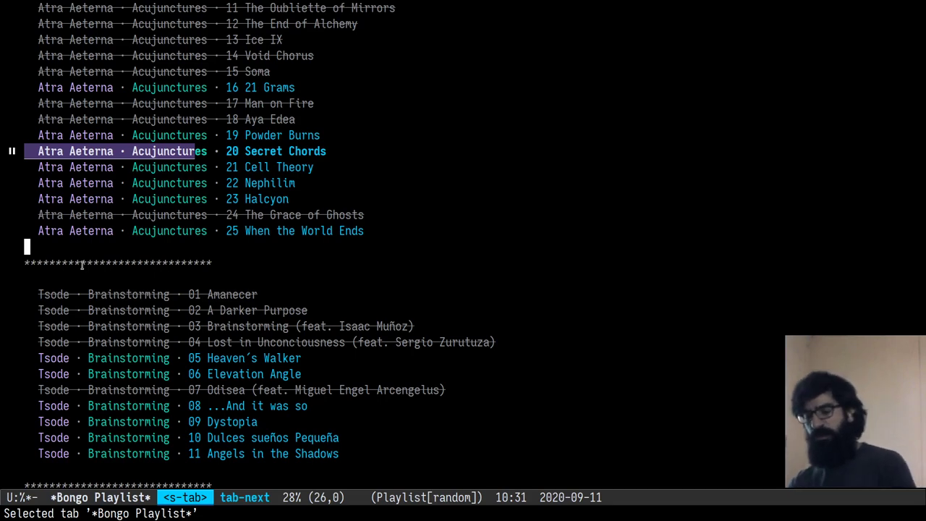
key("super+Tab")
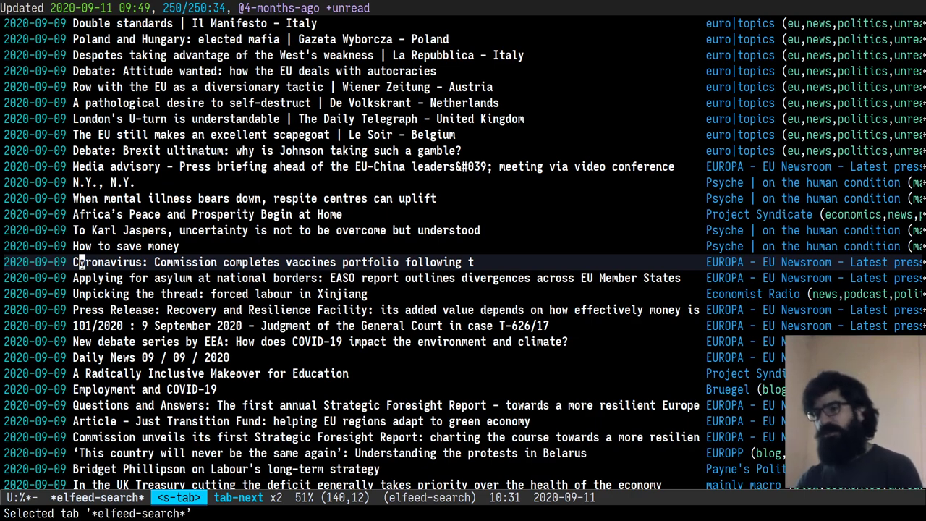
type("svided")
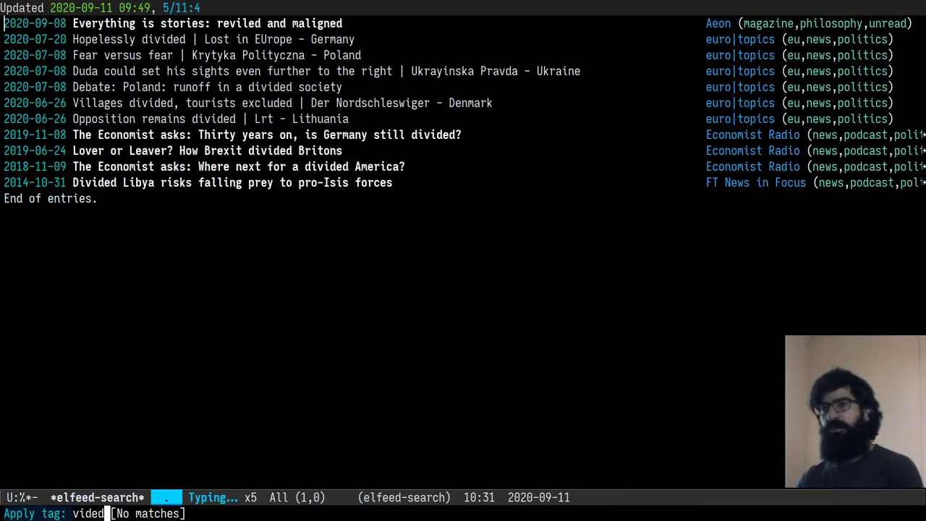
key("BackSpace")
key("Return")
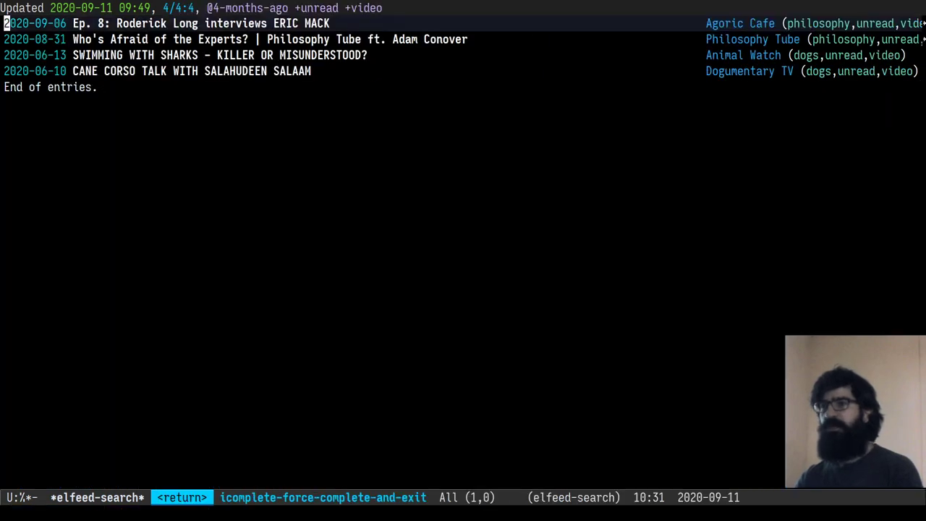
key("n")
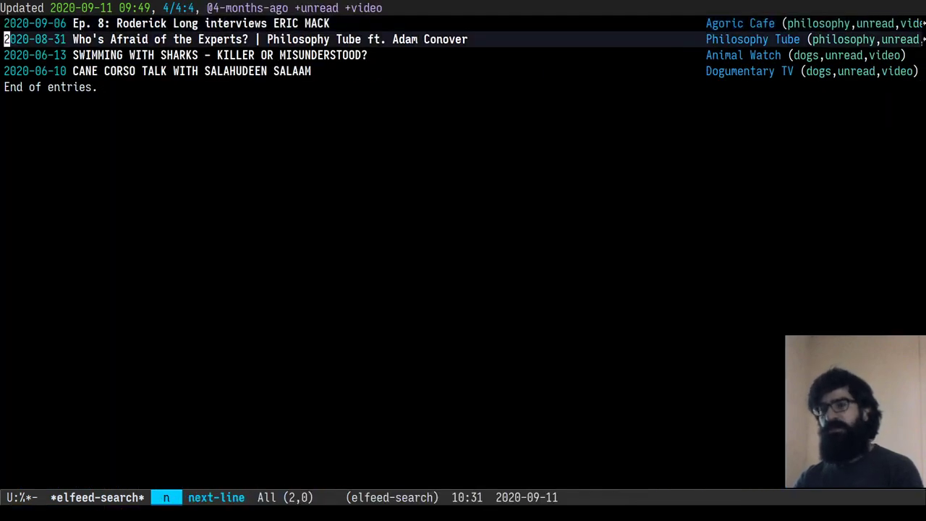
key("b")
Step: Stop and kill the old queue playlist, confirming the player stop
key("super+o")
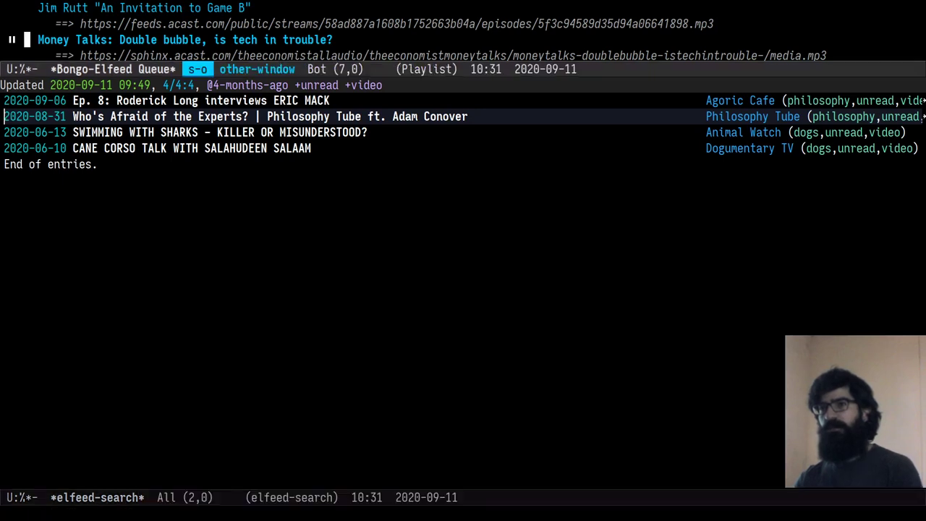
key("super+q")
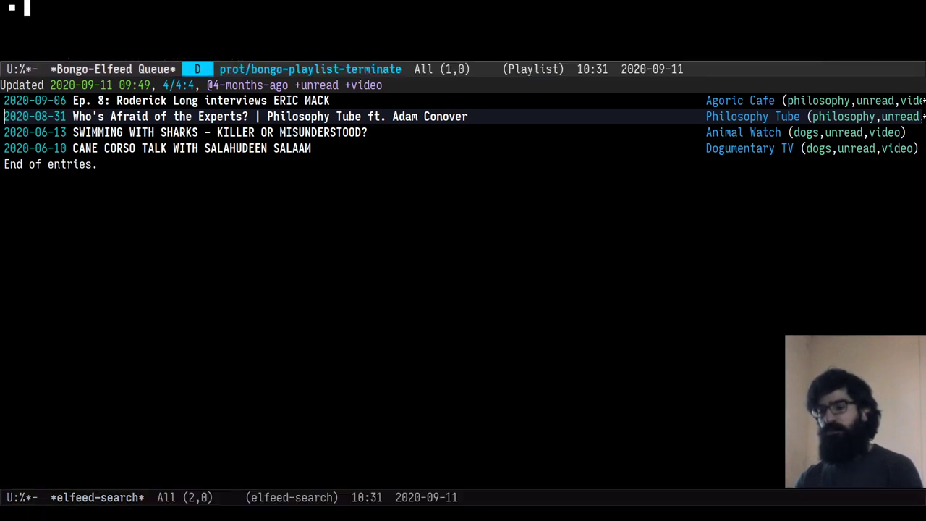
key("super+k")
key("y")
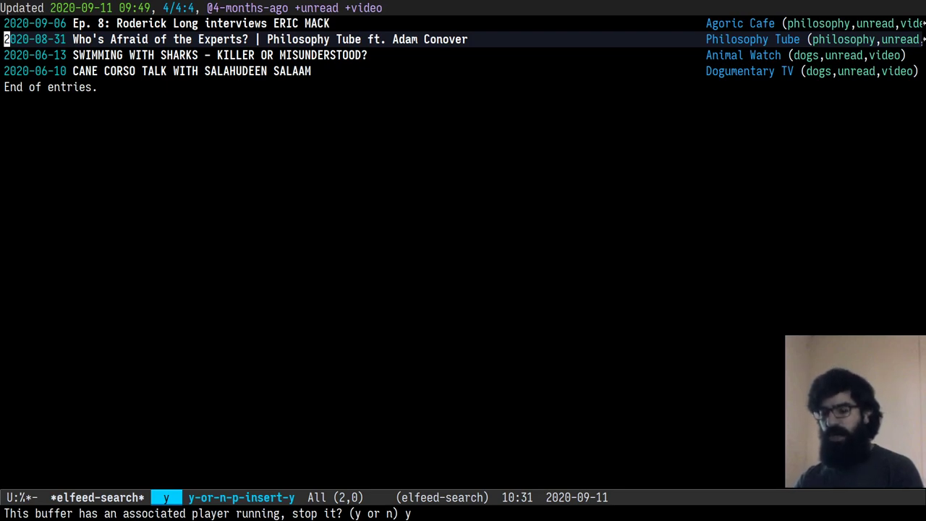
Step: Queue the videos 'Who's Afraid of the Experts?', 'CANE CORSO TALK' and 'SWIMMING WITH SHARKS'
key("b")
key("ctrl+n")
key("ctrl+n")
key("b")
key("p")
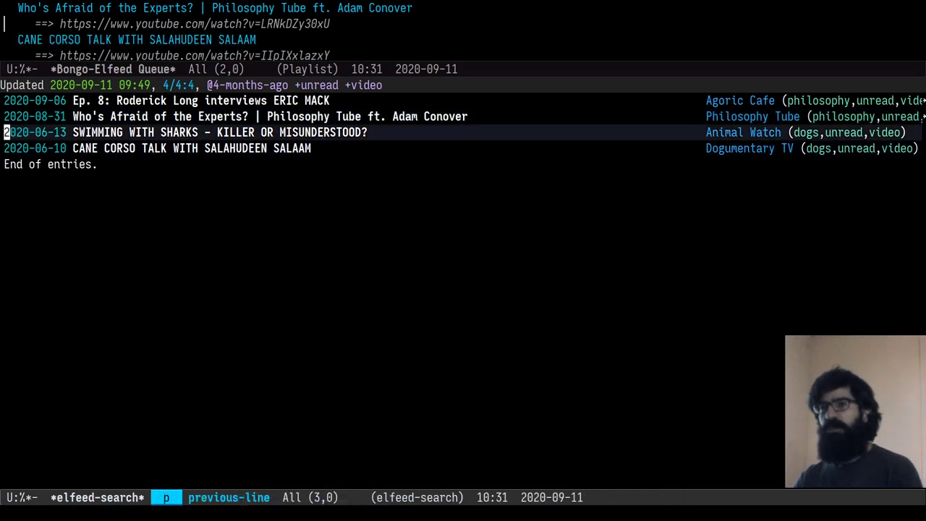
key("b")
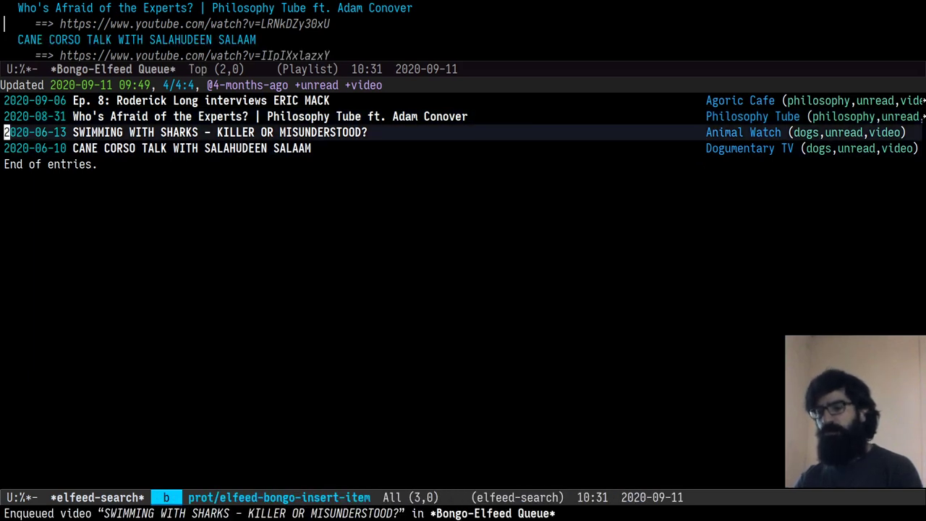
type("st · -podcast")
Step: Filter to unread podcasts, queue Economist Asks, Money Talks and Jim Rutt, leaving only Elfeed
key("Return")
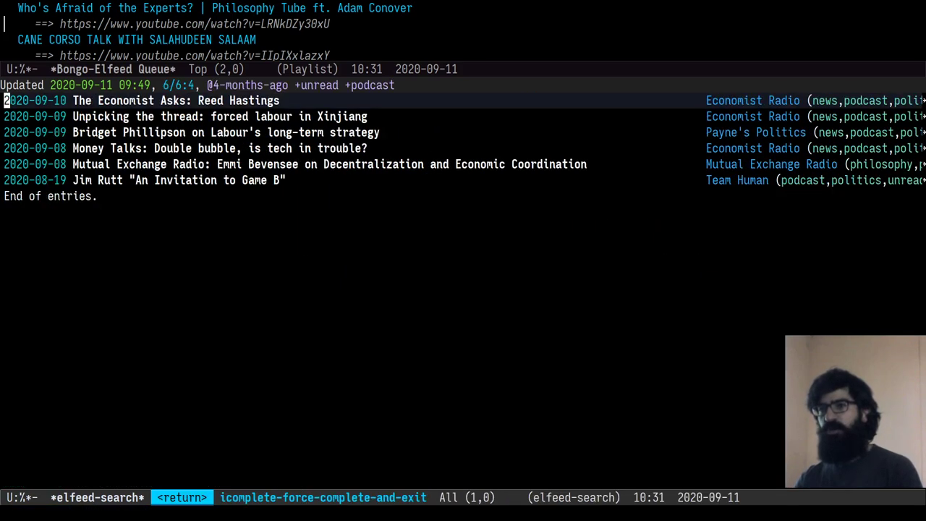
key("b")
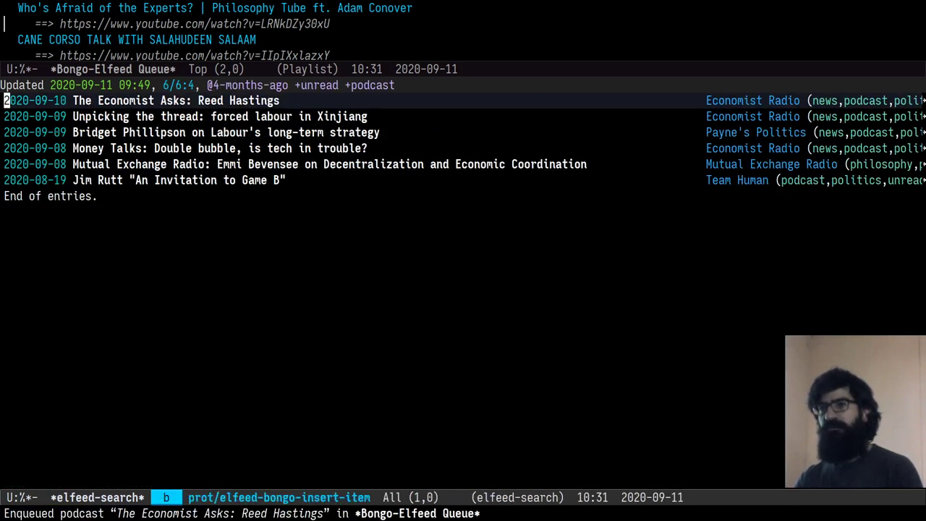
key("n")
key("n")
key("n")
key("b")
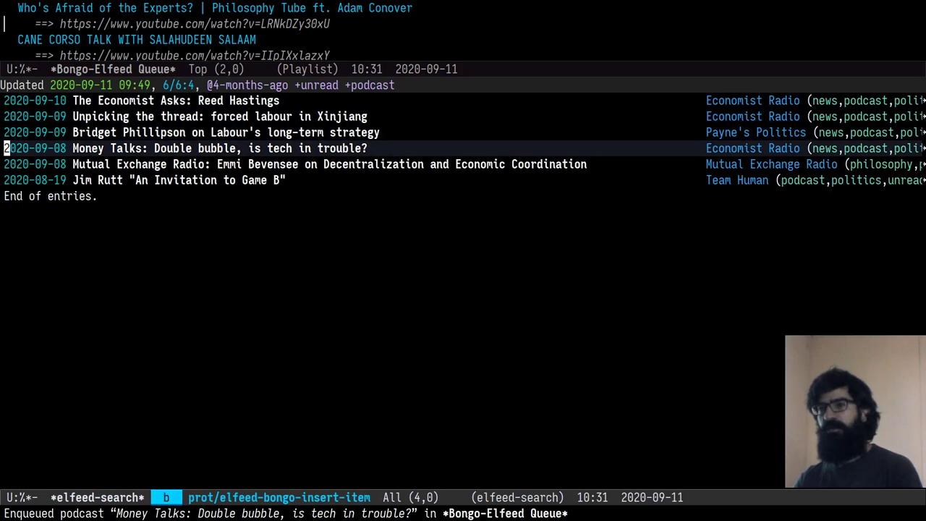
key("n")
key("n")
key("b")
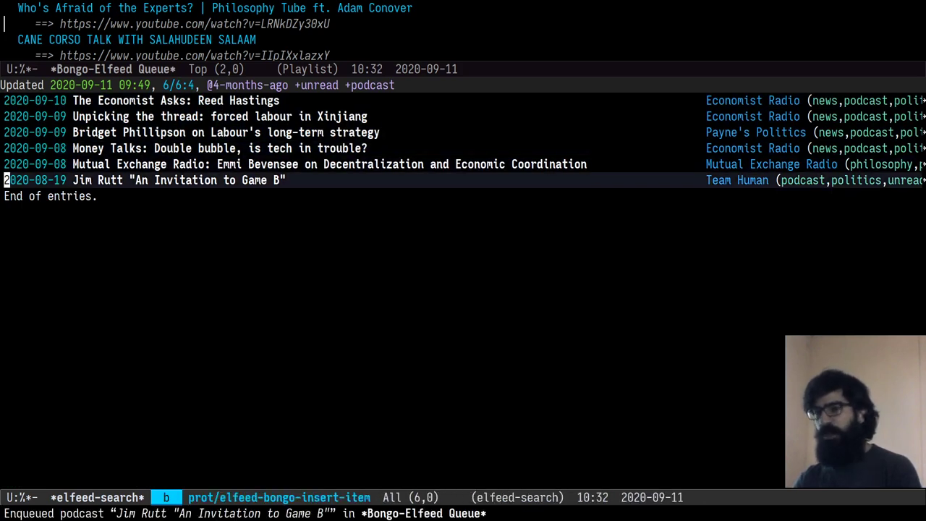
key("super+1")
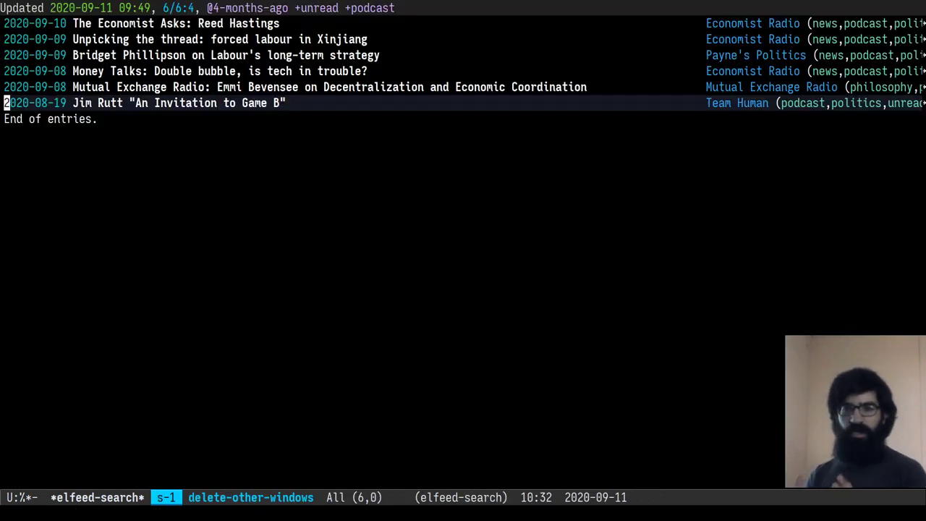
Step: Clear the Elfeed filter, go to the Health shocks entry, then switch to the Bongo-Elfeed Queue
key("c")
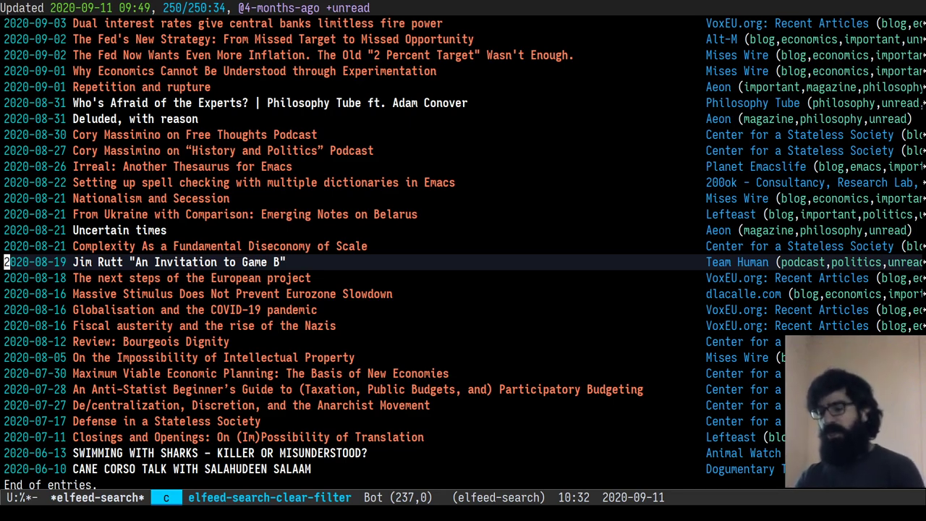
key("alt+shift+comma")
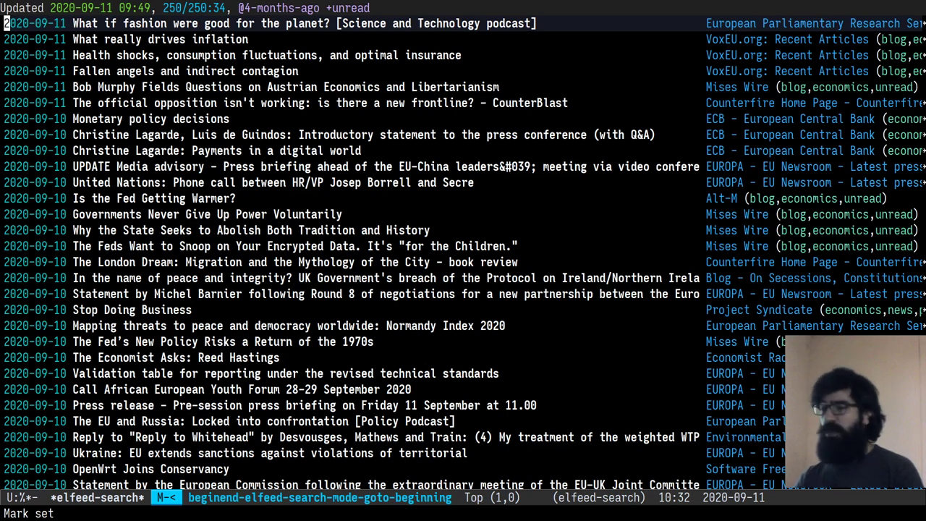
key("n")
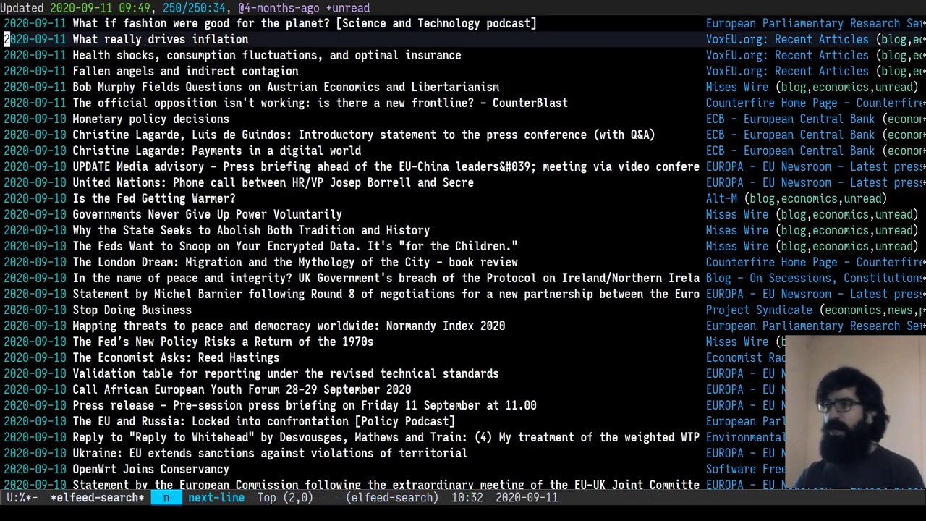
key("n")
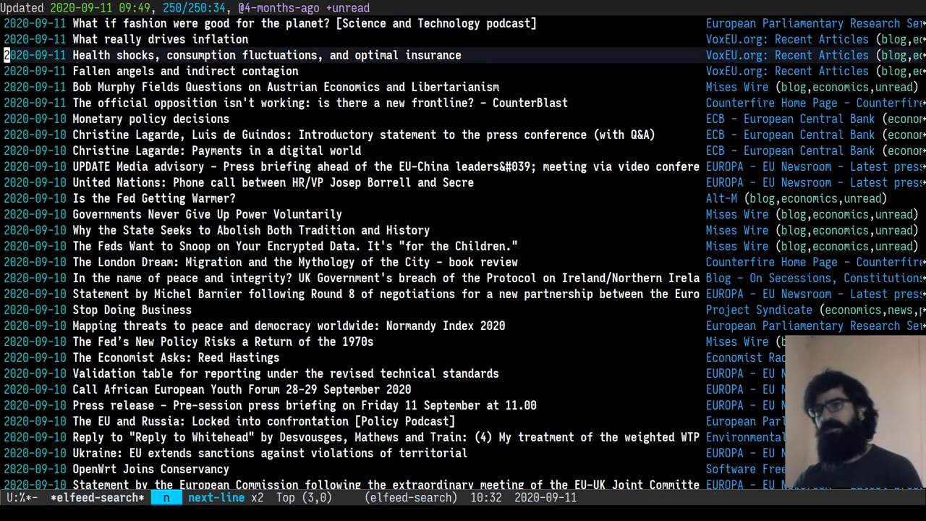
key("h")
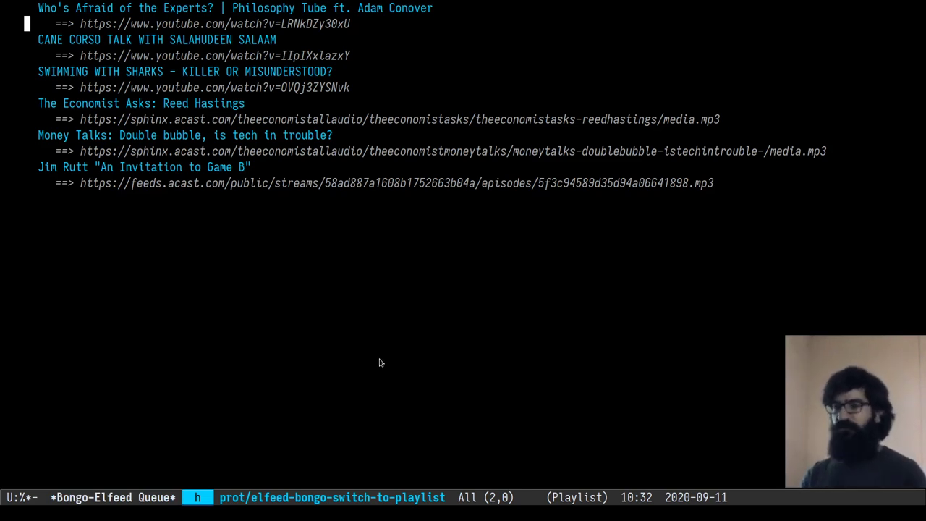
key("q")
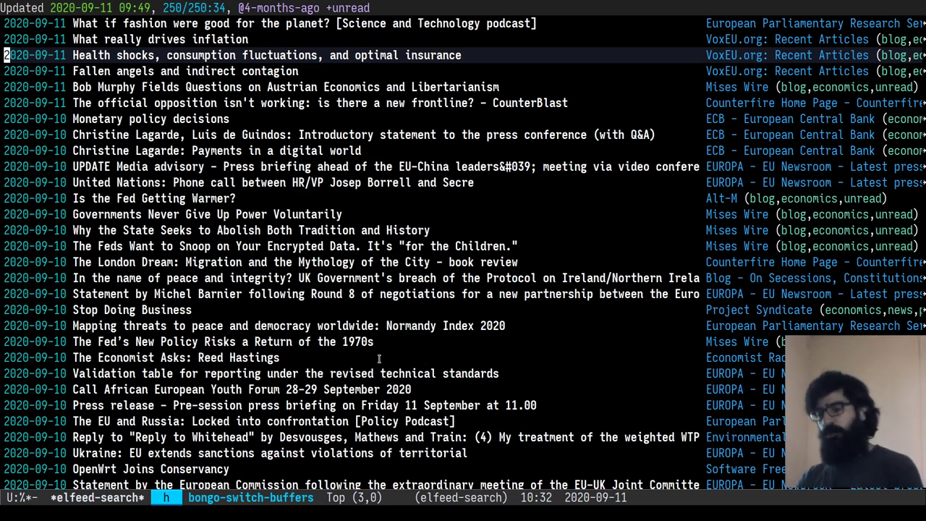
key("b")
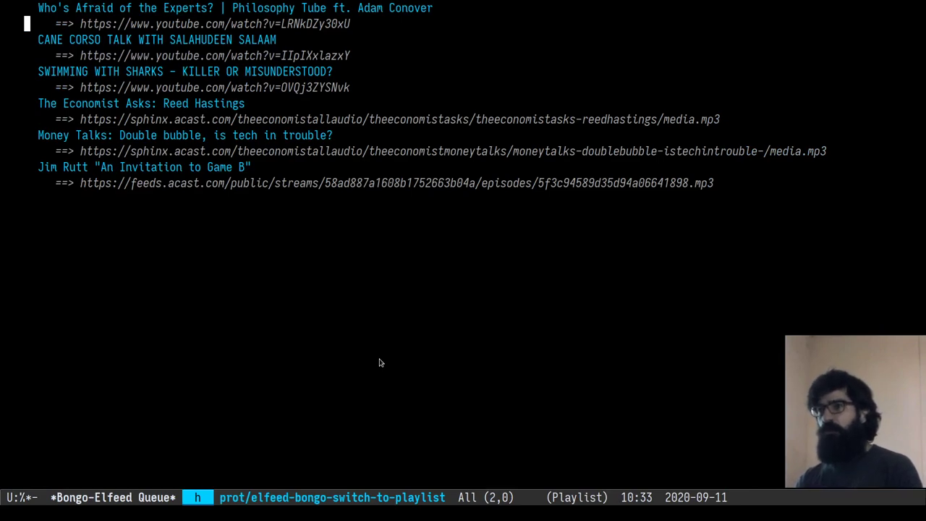
Step: Step to the Money Talks podcast in the queue, start playing it, then pause
key("p")
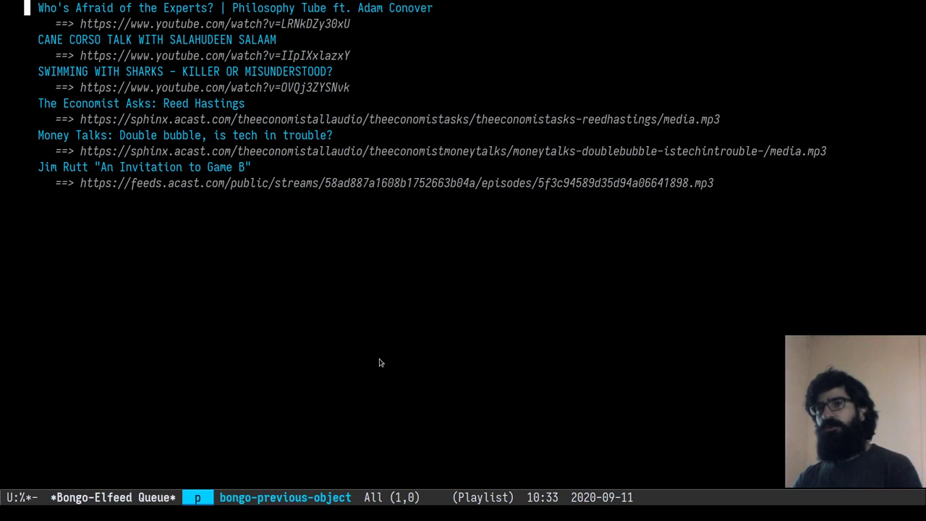
key("n")
key("n")
key("p")
key("n")
key("n")
key("n")
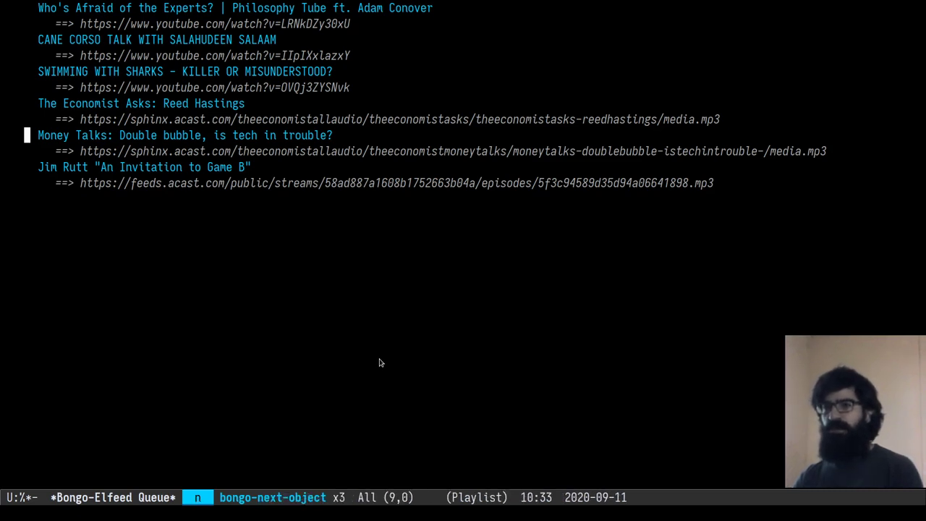
key("Return")
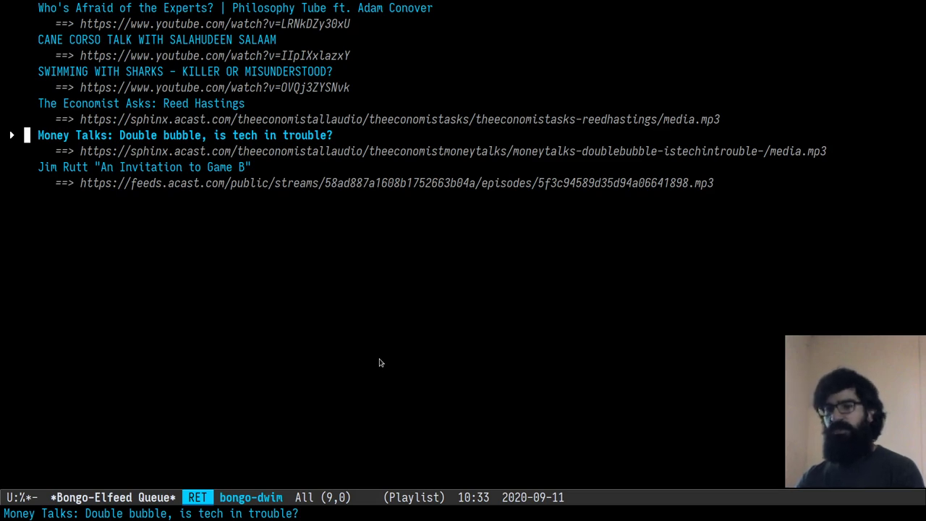
key("ctrl+XF86AudioPlay")
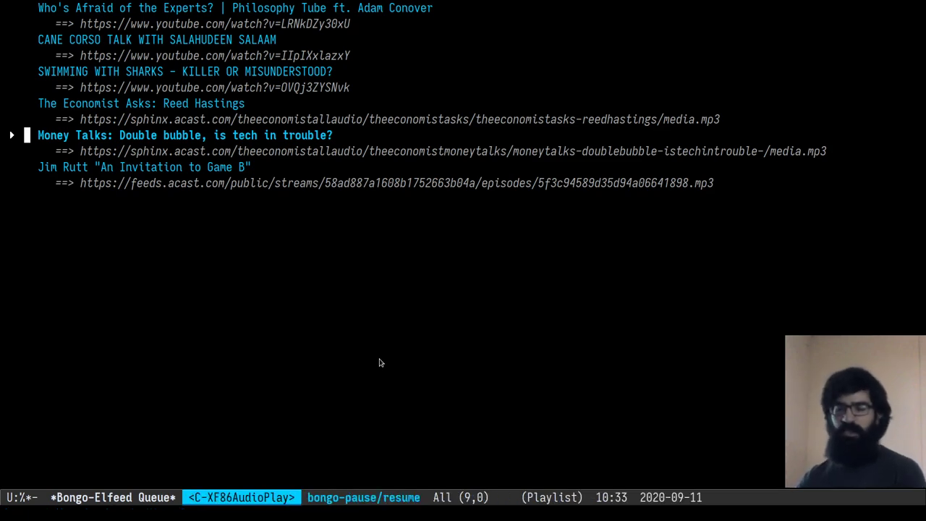
Step: From the playlist top, pulse-highlight each line down to The Economist Asks URL
key("alt+shift+comma")
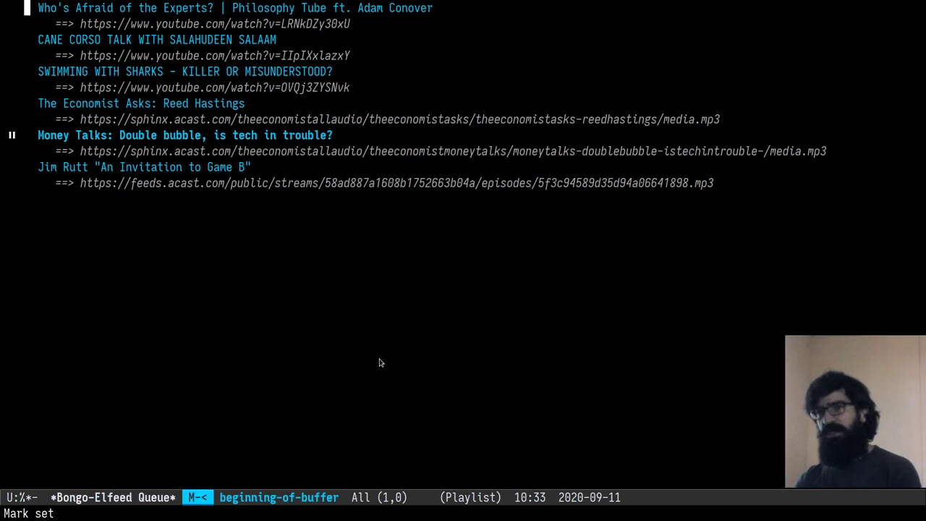
key("super+Escape")
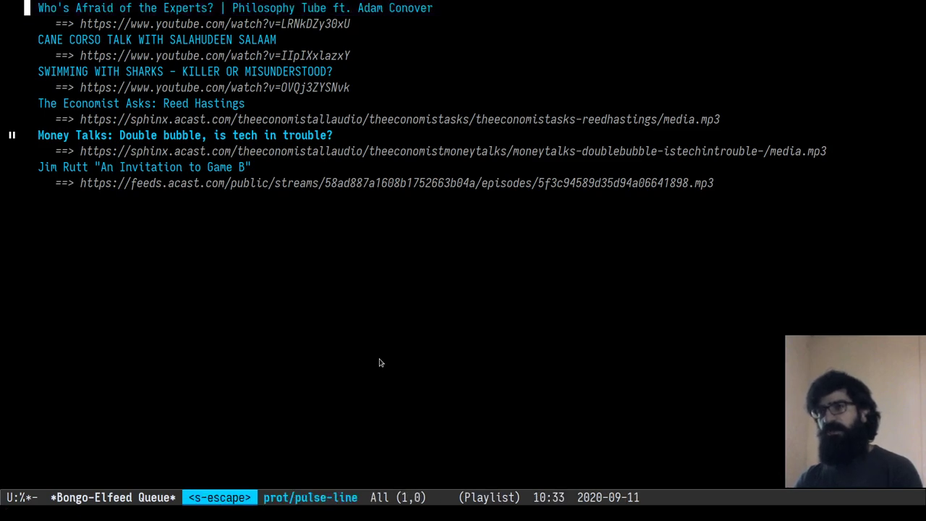
key("ctrl+n")
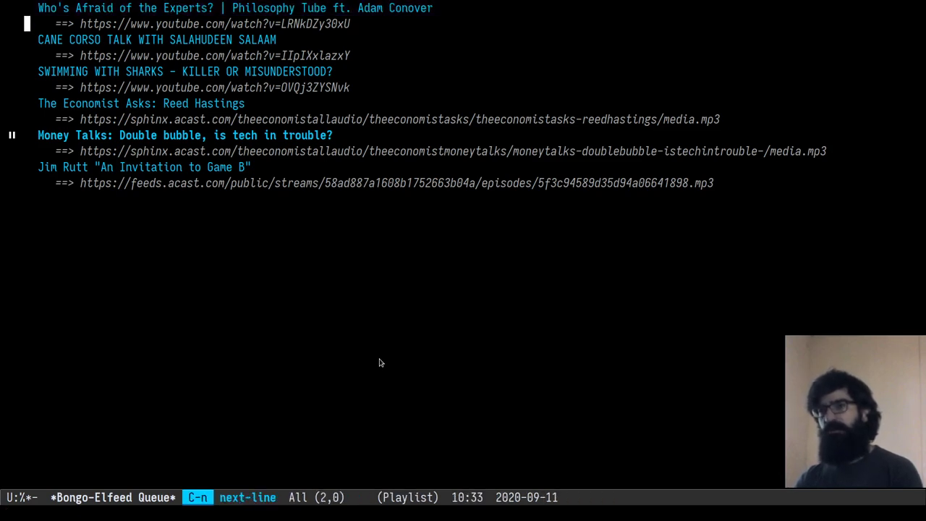
key("super+Escape")
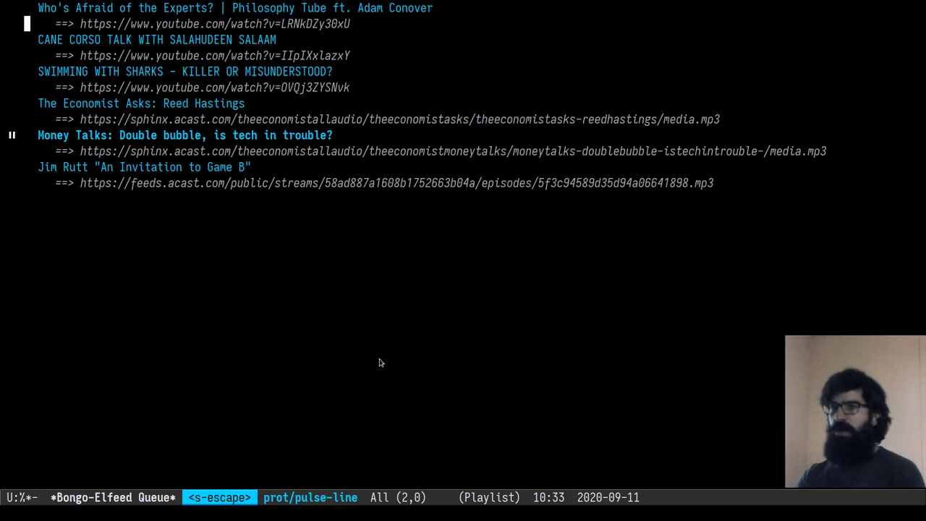
key("ctrl+n")
key("ctrl+n")
key("ctrl+n")
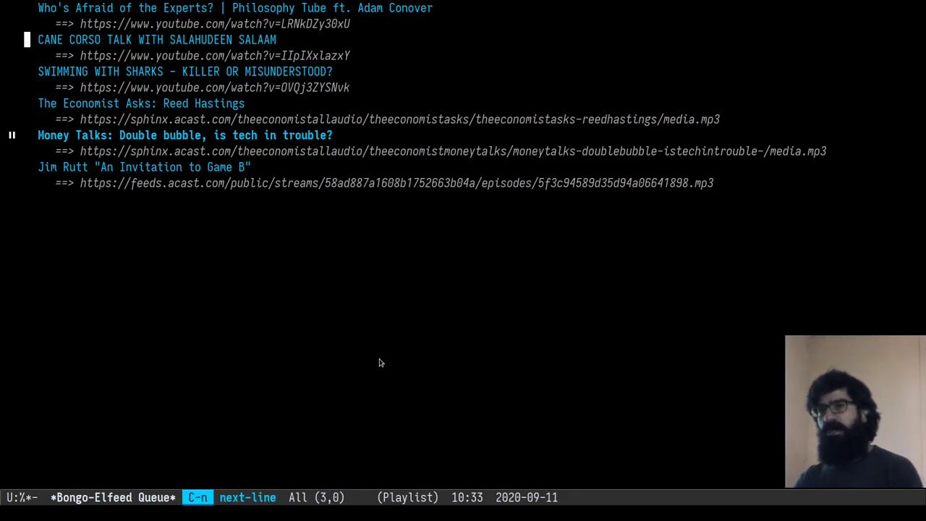
key("ctrl+n")
key("ctrl+n")
key("ctrl+n")
key("super+Escape")
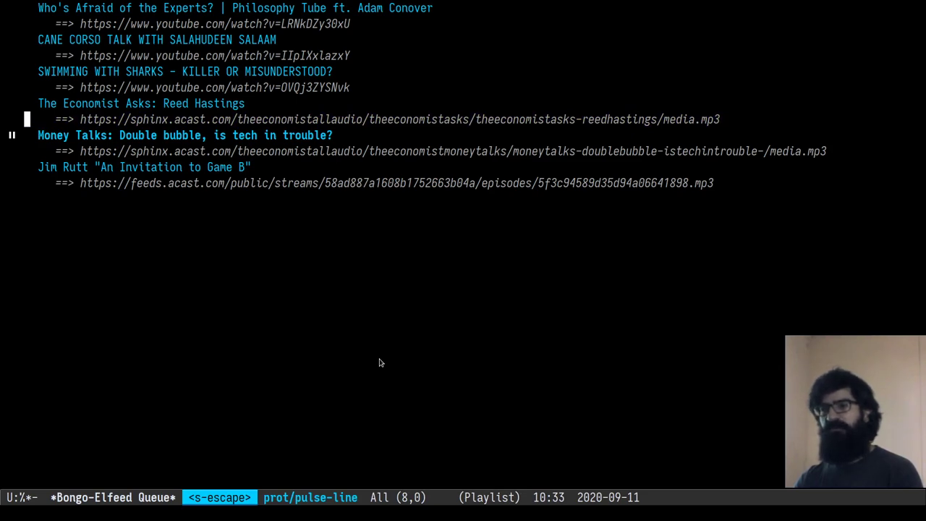
key("ctrl+n")
key("ctrl+n")
key("ctrl+p")
key("ctrl+p")
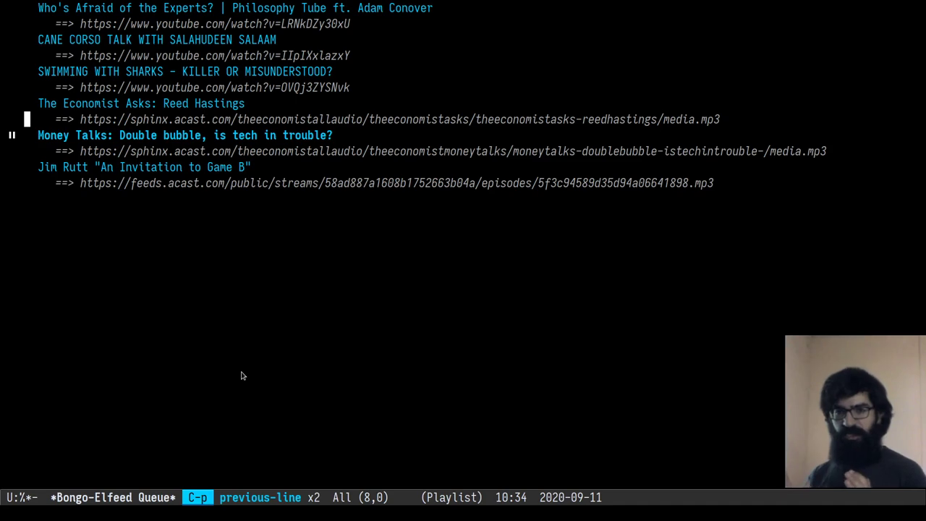
key("ctrl+u")
key("alt+s")
key("u")
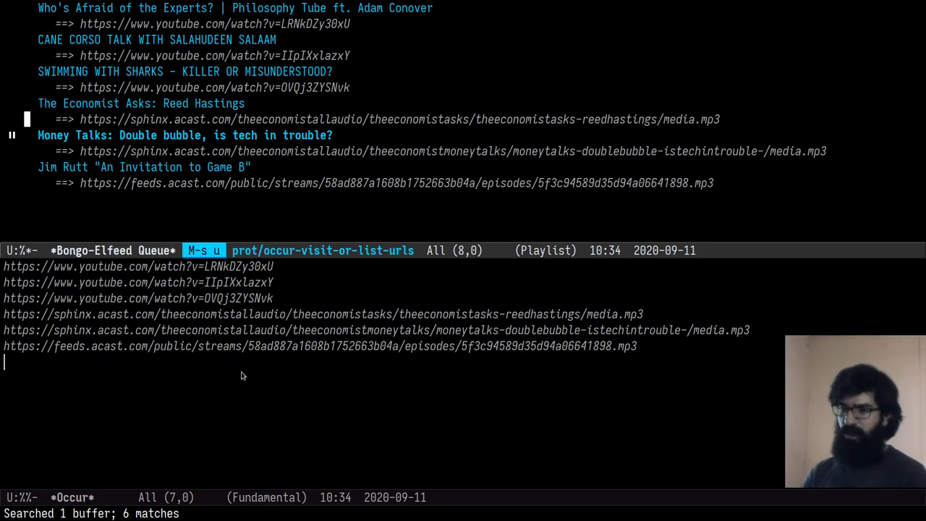
left_click(261, 428)
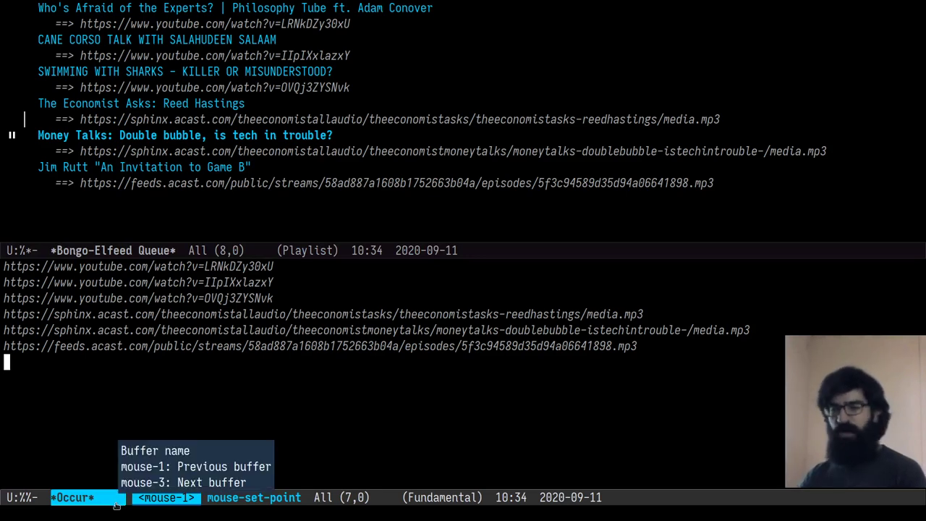
left_click_drag(664, 353, 16, 258)
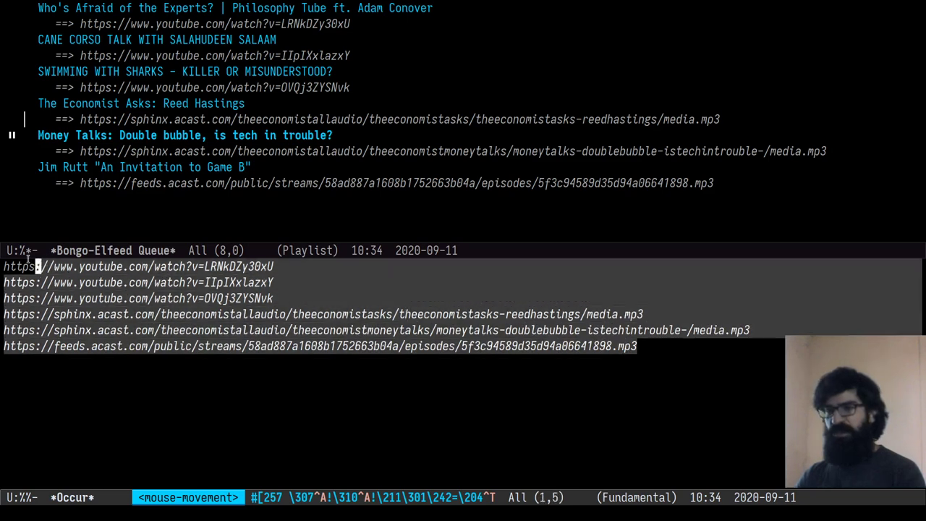
left_click(180, 366)
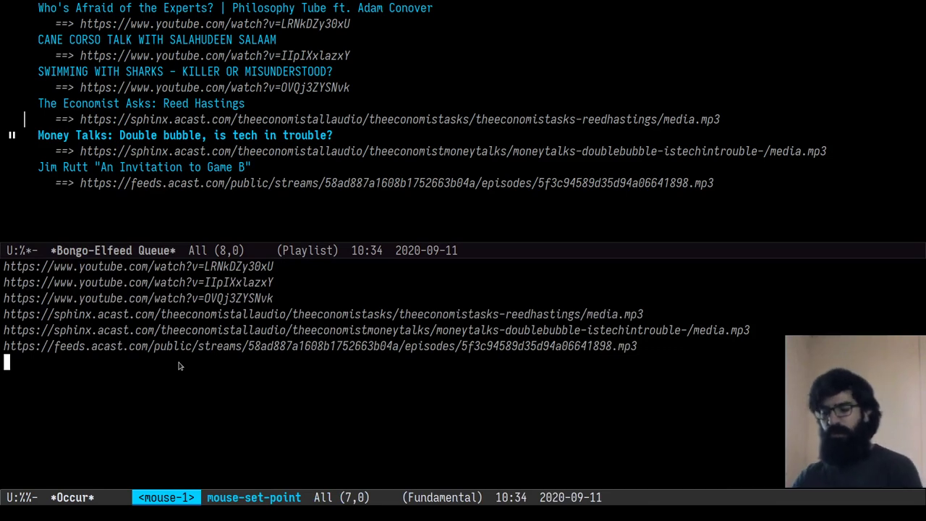
key("ctrl+x")
key("ctrl+w")
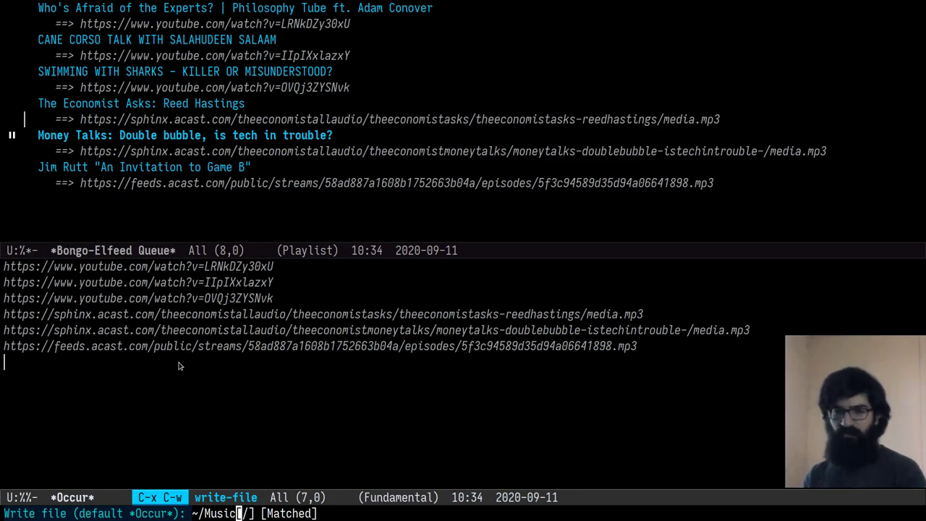
Step: Cancel saving the URL list, kill its buffer, and remove the extra split window
key("ctrl+g")
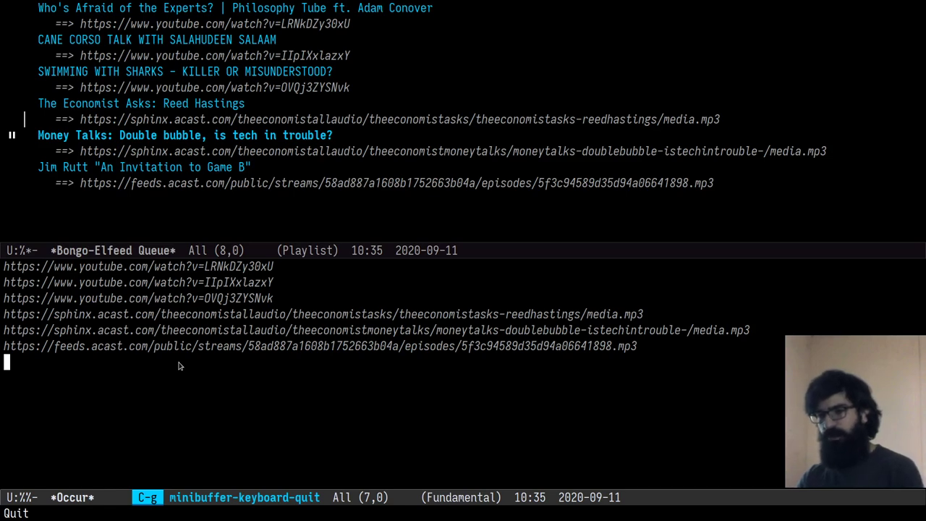
key("super+k")
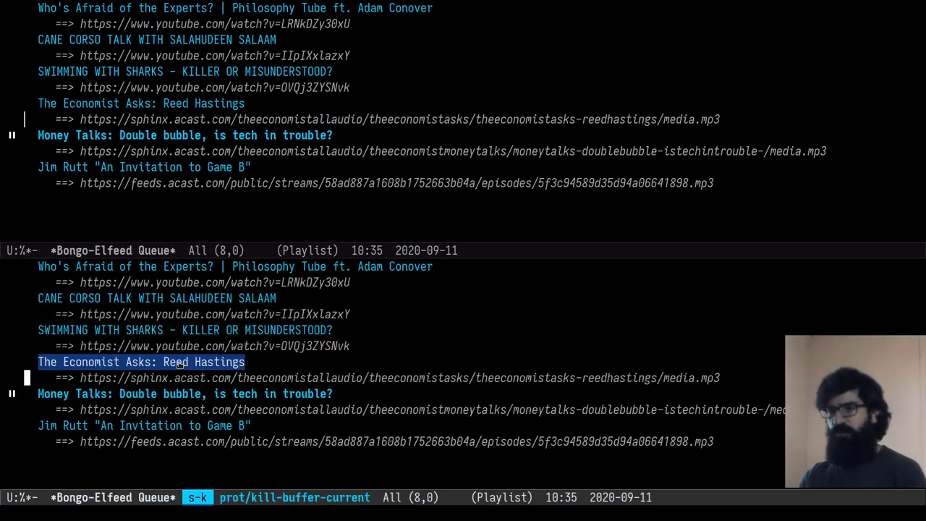
key("super+0")
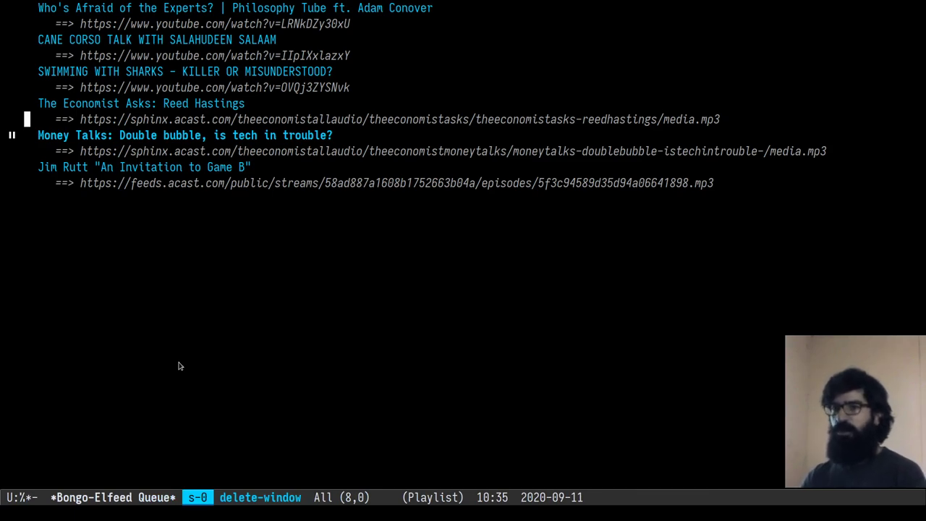
key("Up")
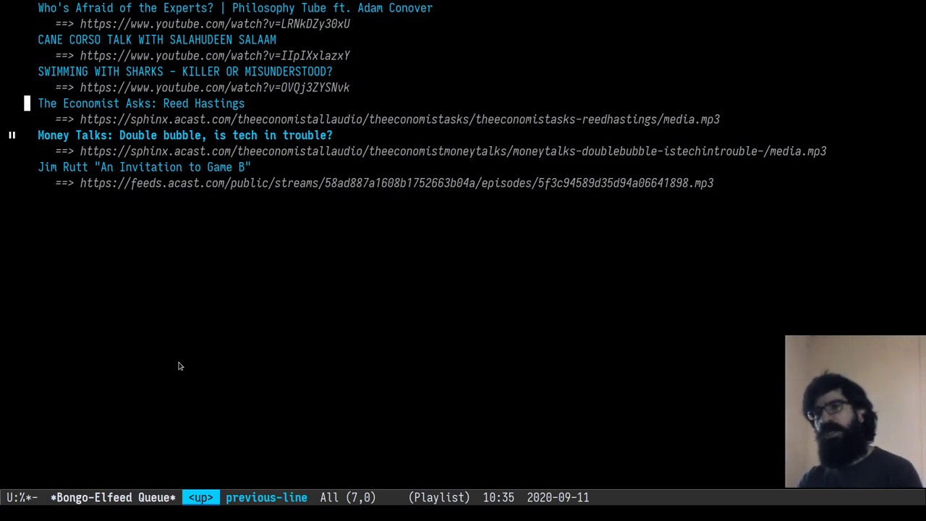
key("p")
key("p")
key("p")
key("n")
key("n")
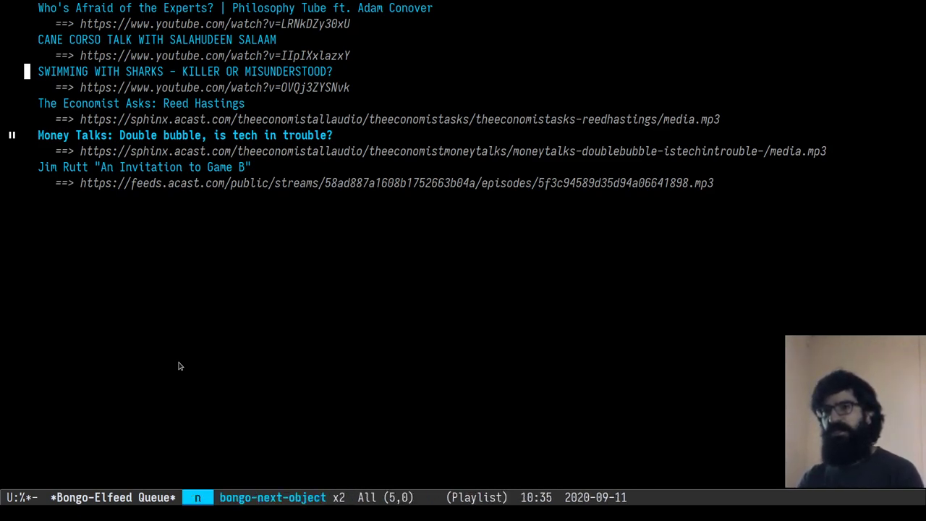
key("n")
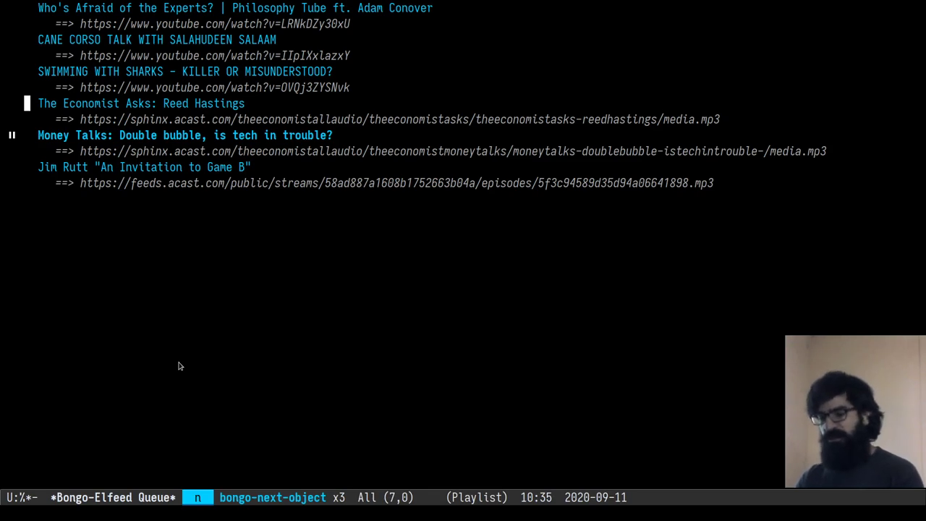
key("h")
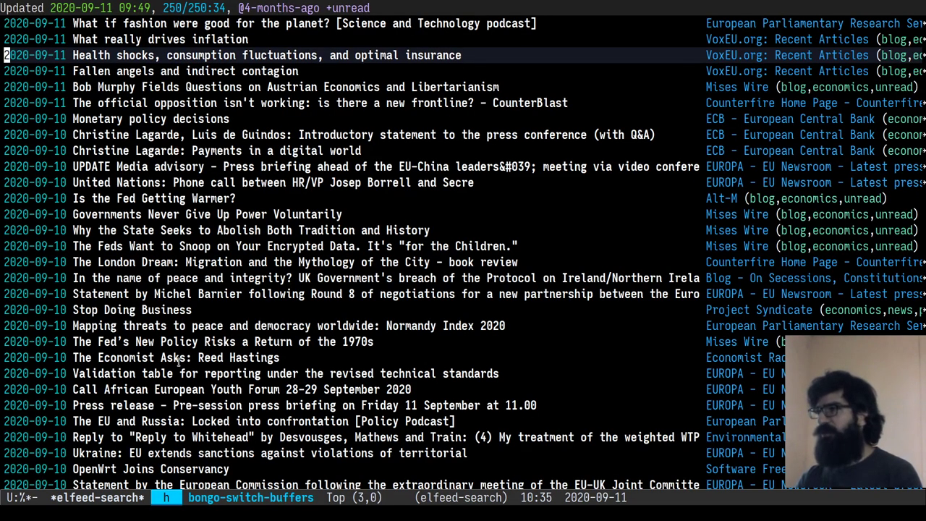
key("ctrl+n")
key("ctrl+n")
key("ctrl+n")
key("ctrl+n")
key("ctrl+n")
key("ctrl+p")
key("ctrl+p")
key("h")
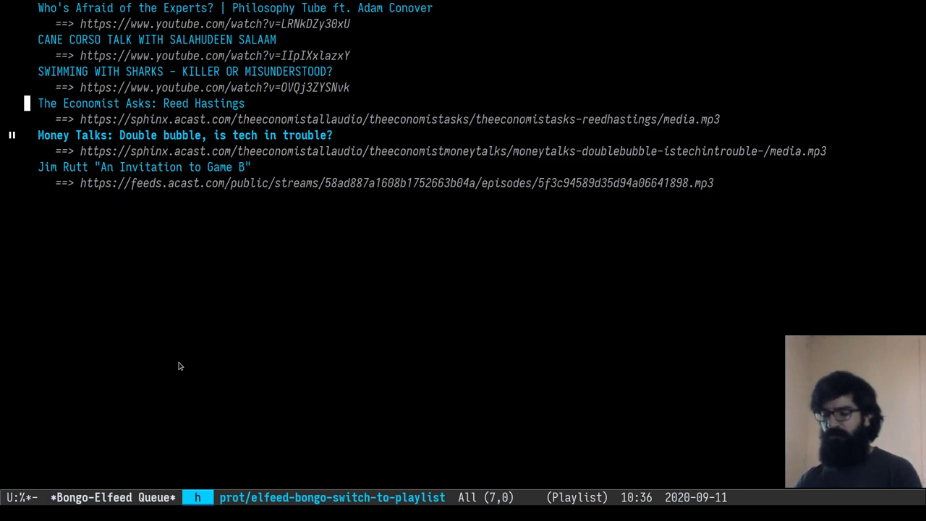
Step: Open *Bongo Playlist* from the Bongo buffer list, mark '07 Odisea', and open its album folder
key("h")
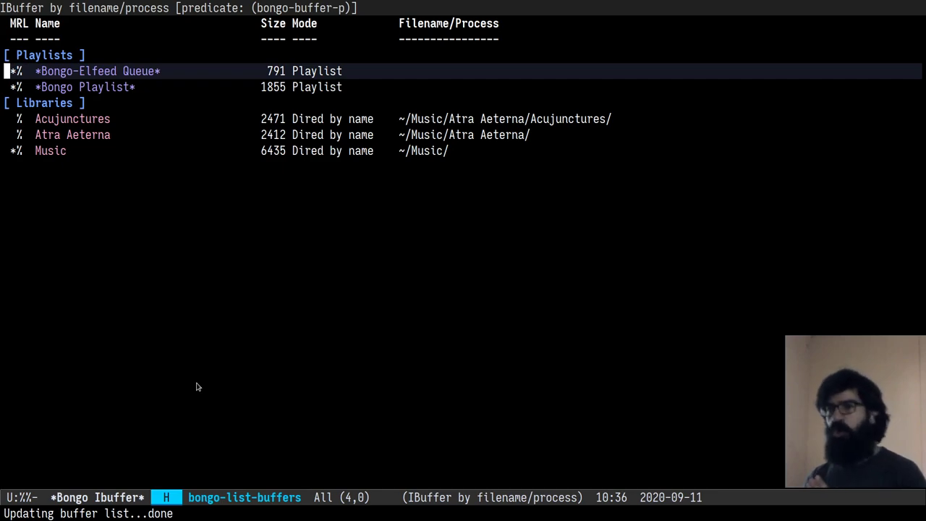
key("Down")
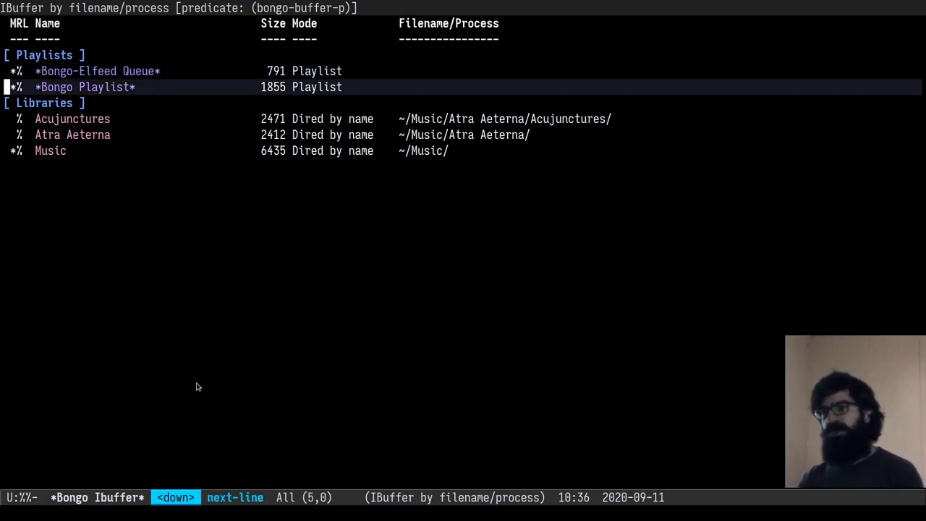
key("Return")
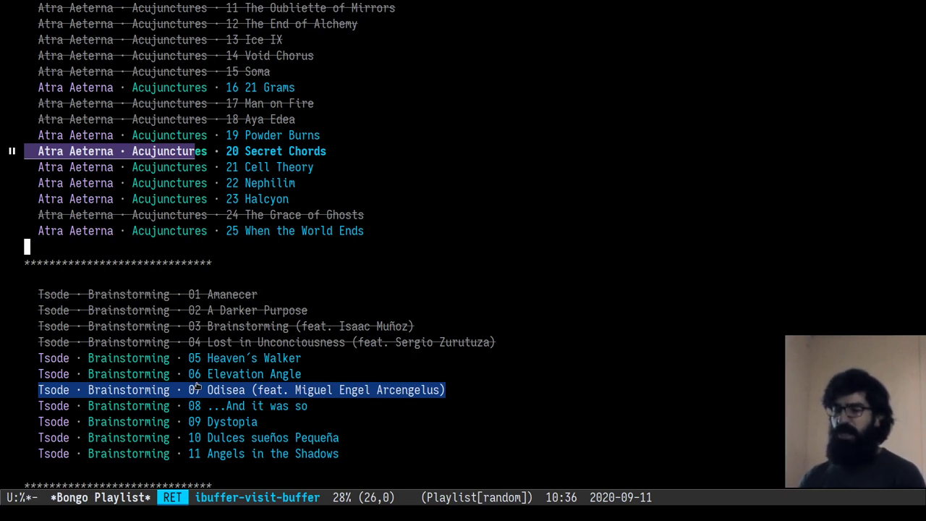
left_click(196, 389)
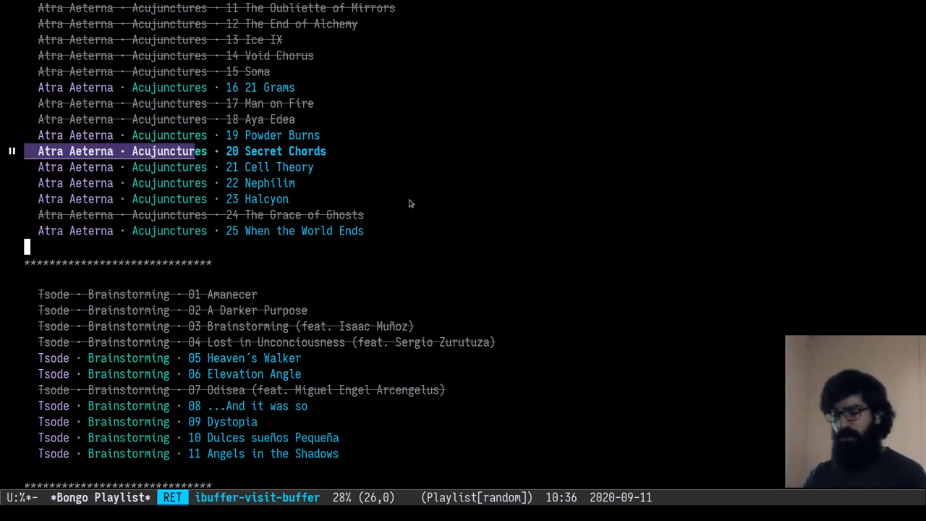
key("h")
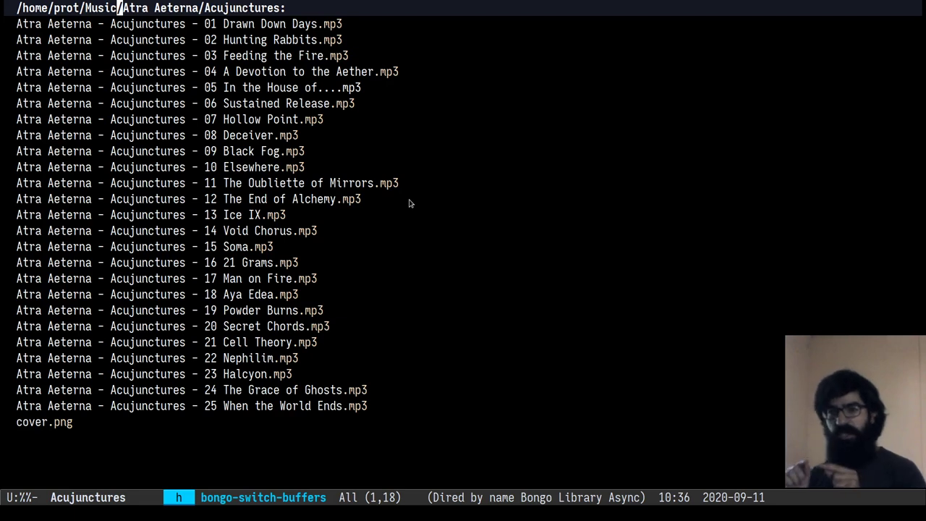
Step: Move around the Acujunctures Dired listing, then switch back to *Bongo Playlist*
key("alt+b")
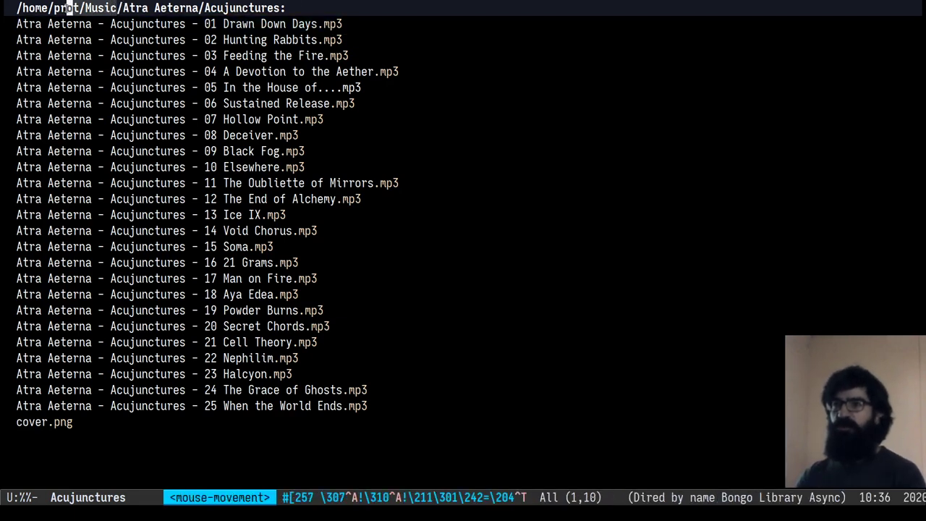
left_click(19, 8)
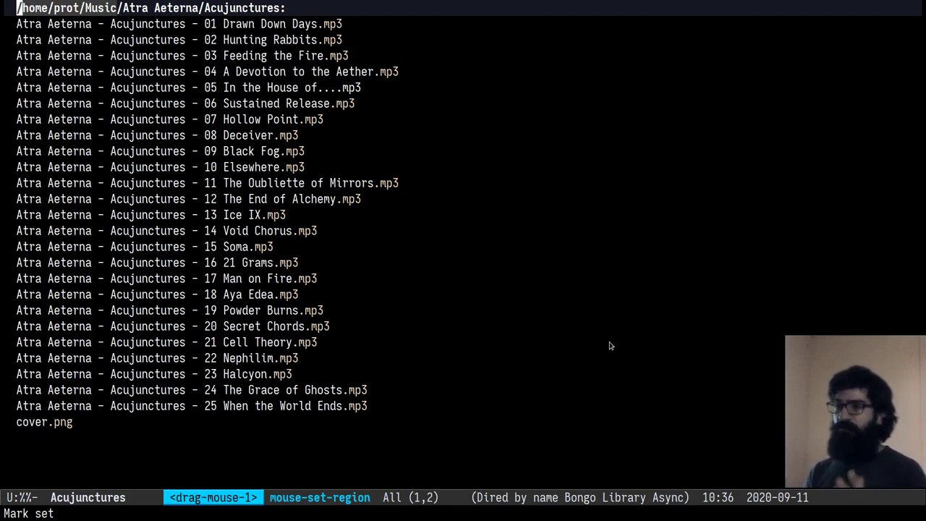
left_click(257, 450)
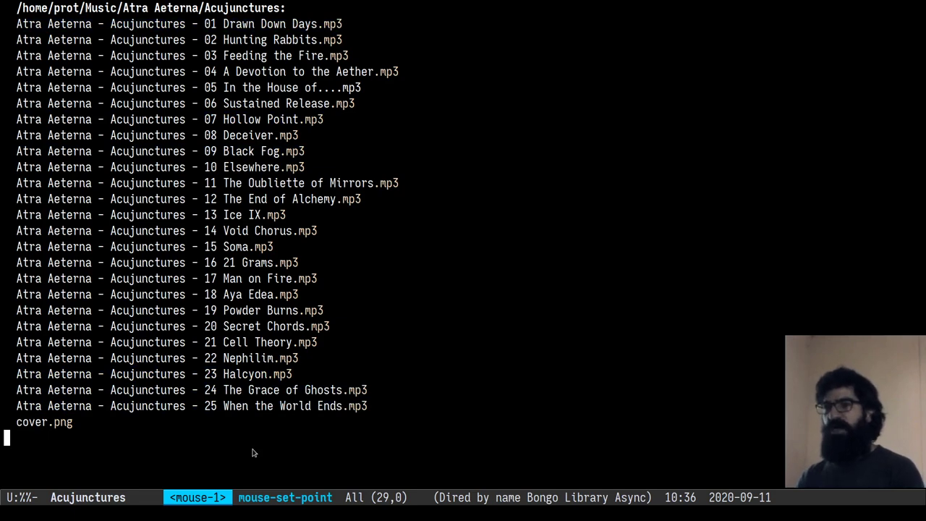
key("h")
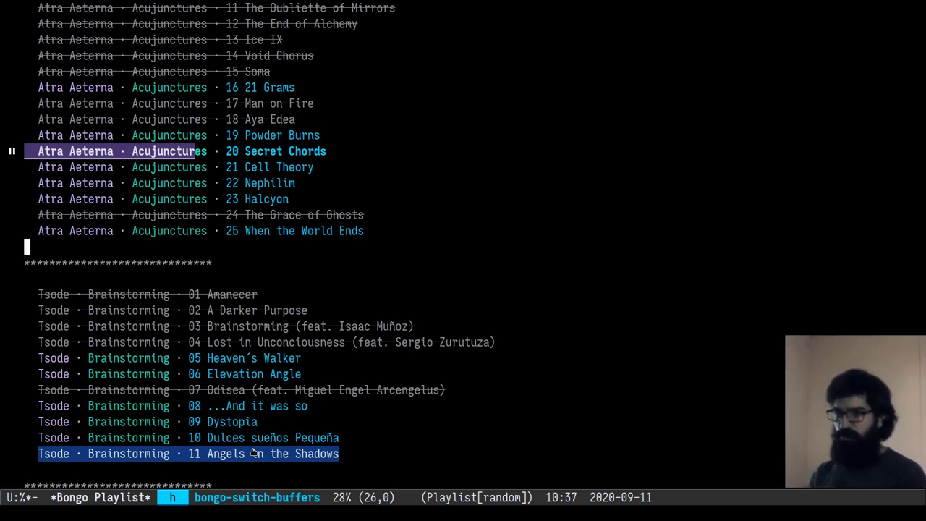
Step: Open *Bongo-Elfeed Queue* from the Bongo buffer list, hop to Elfeed search and back
key("H")
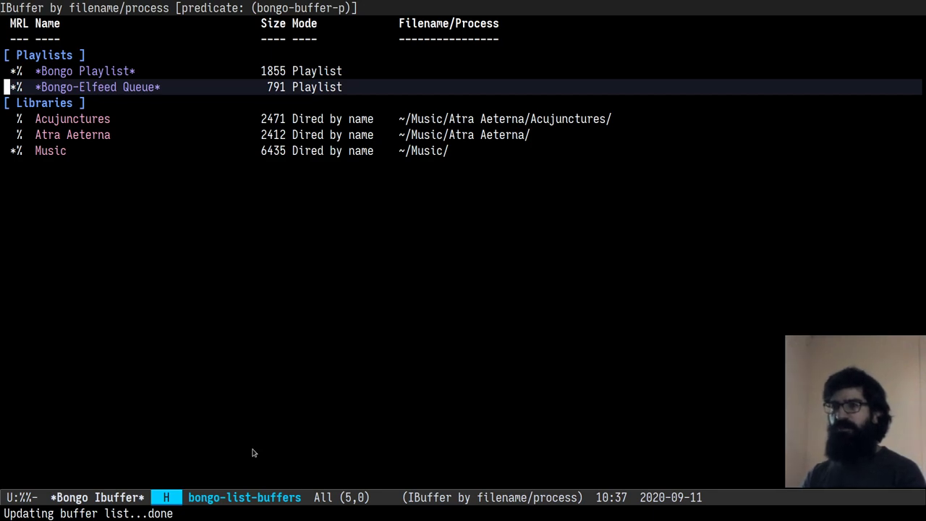
key("Return")
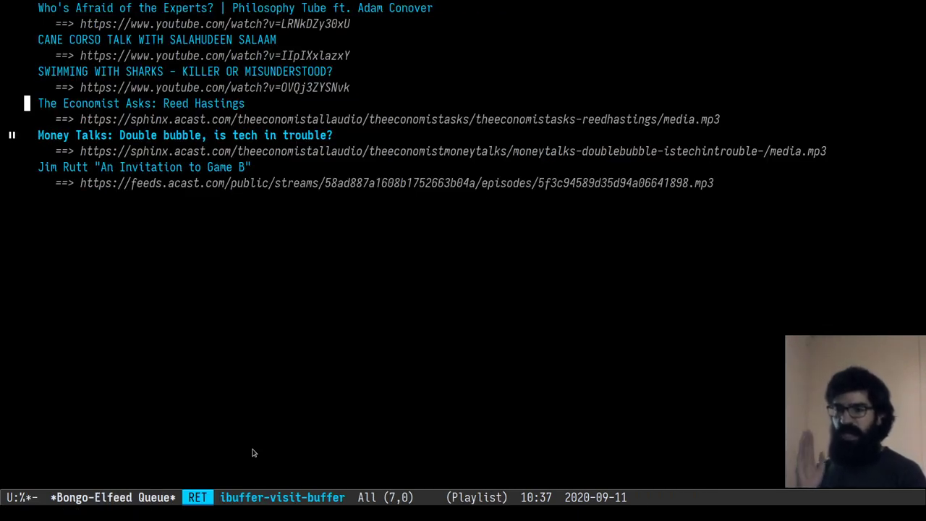
key("h")
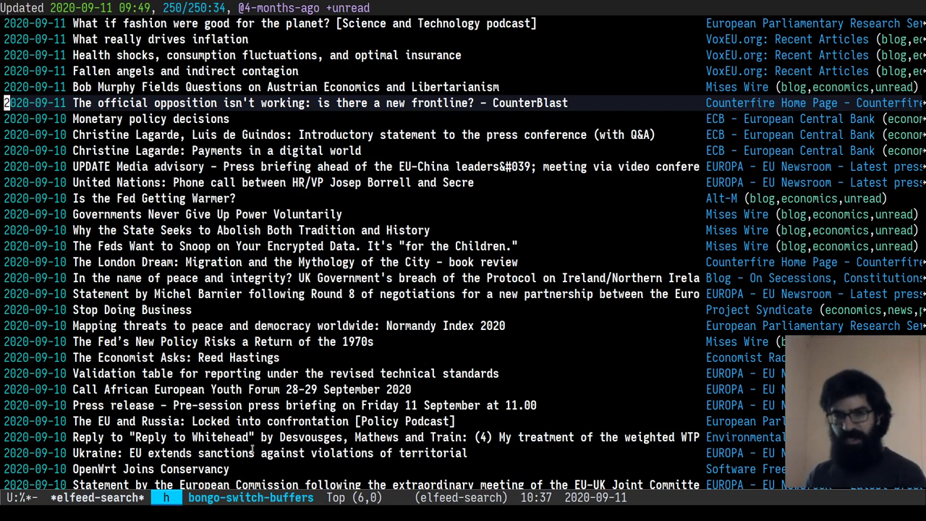
key("h")
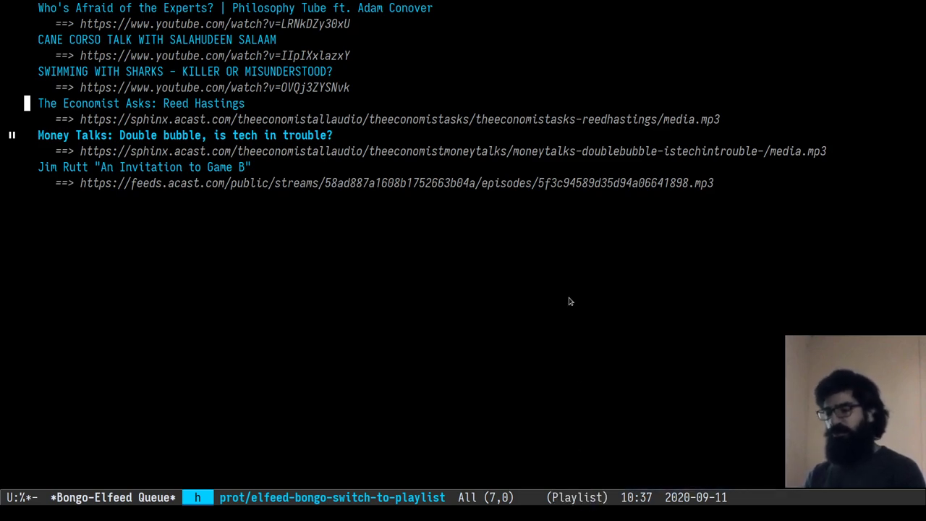
key("alt+s")
key("b")
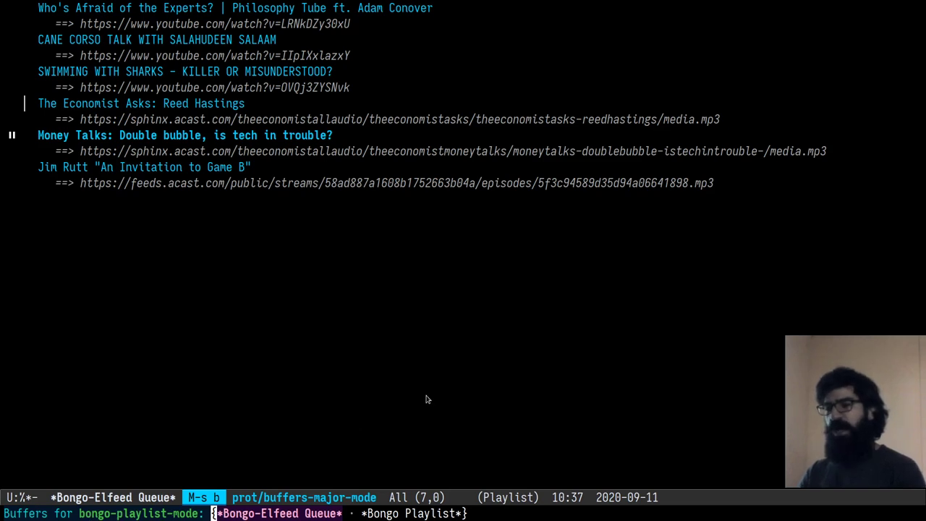
key("ctrl+period")
key("ctrl+period")
key("ctrl+period")
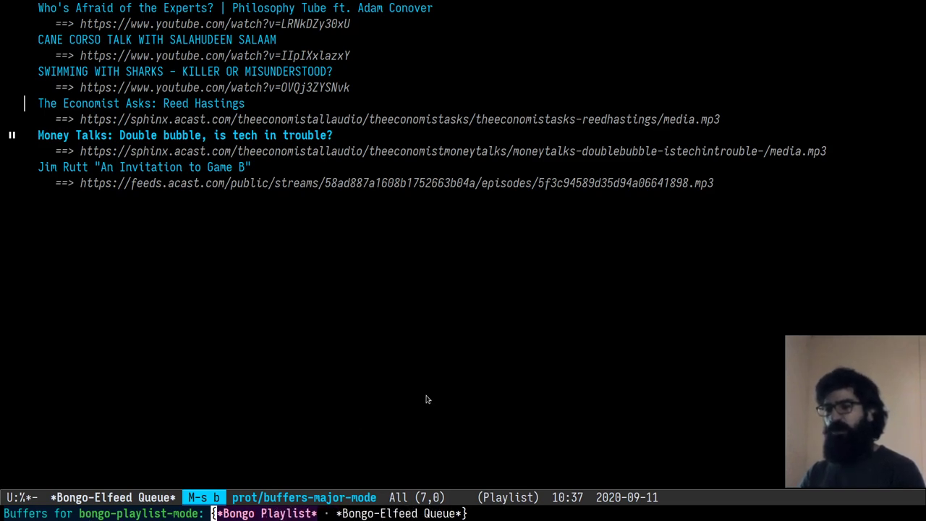
key("Return")
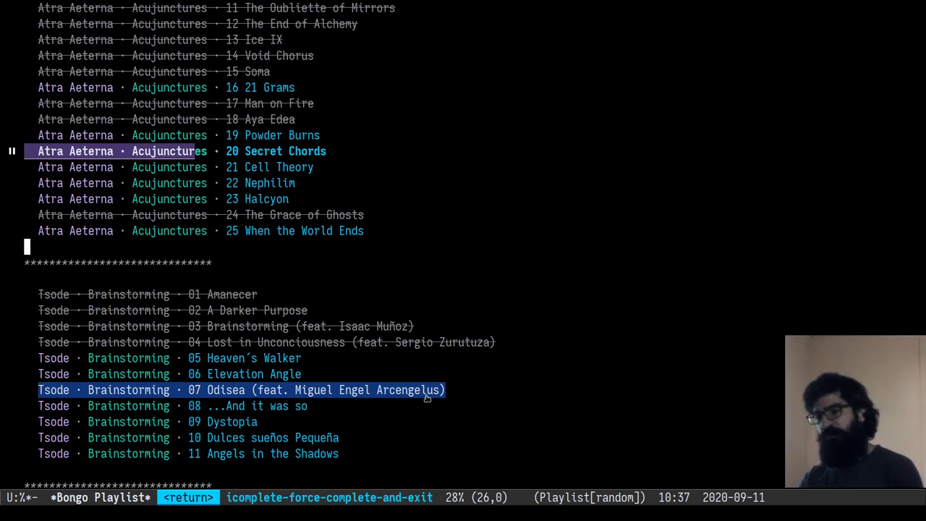
key("alt+s")
key("b")
key("ctrl+.")
key("Return")
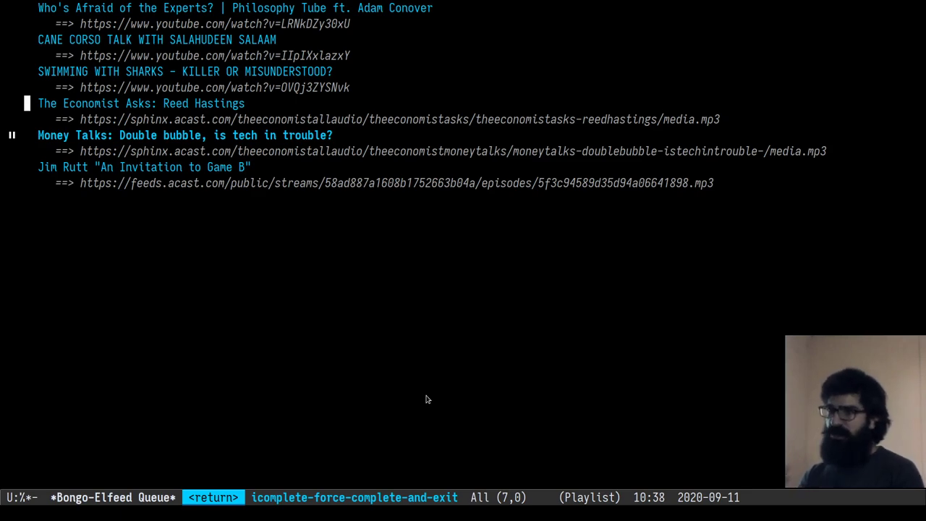
Step: Cancel saving the queue playlist, then put point on Jim Rutt's 'An Invitation to Game B'
key("ctrl+x")
key("ctrl+w")
type("~/Music")
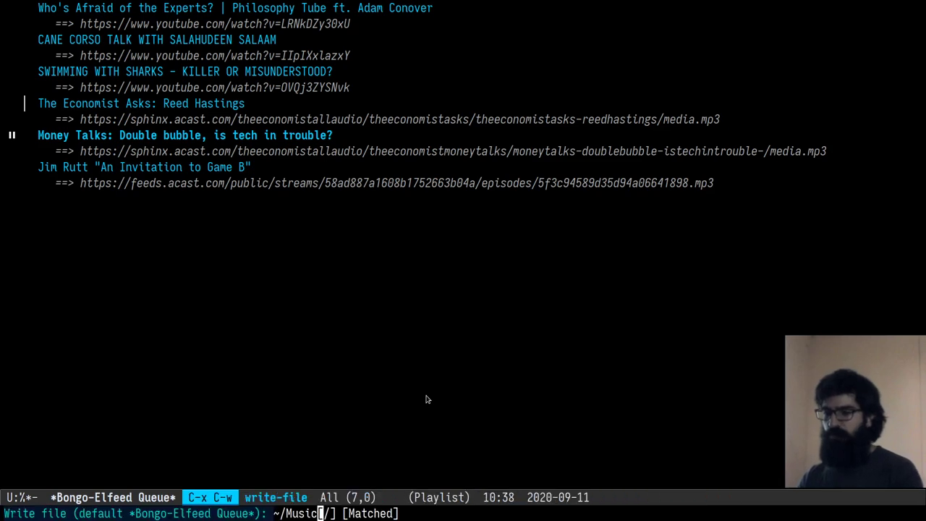
key("ctrl+g")
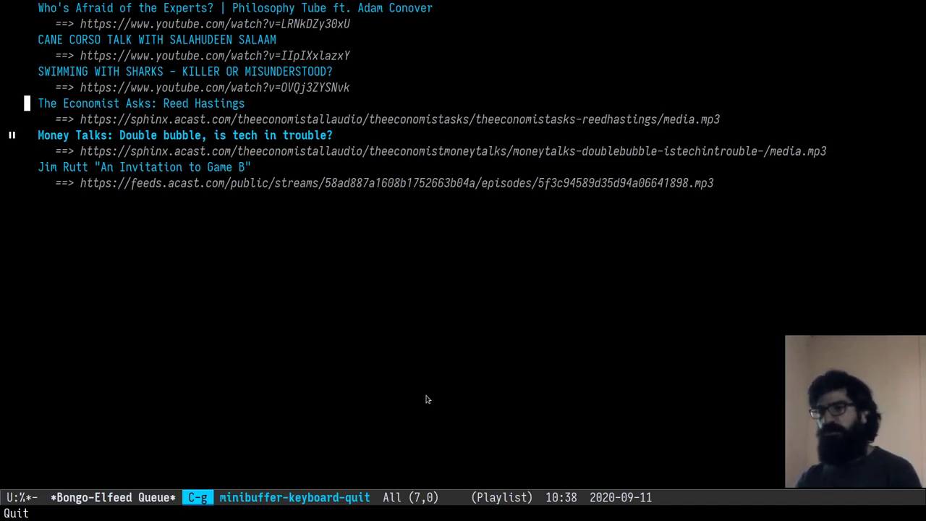
key("ctrl+n")
key("ctrl+n")
key("ctrl+n")
key("ctrl+n")
key("ctrl+n")
key("ctrl+n")
key("ctrl+p")
key("ctrl+p")
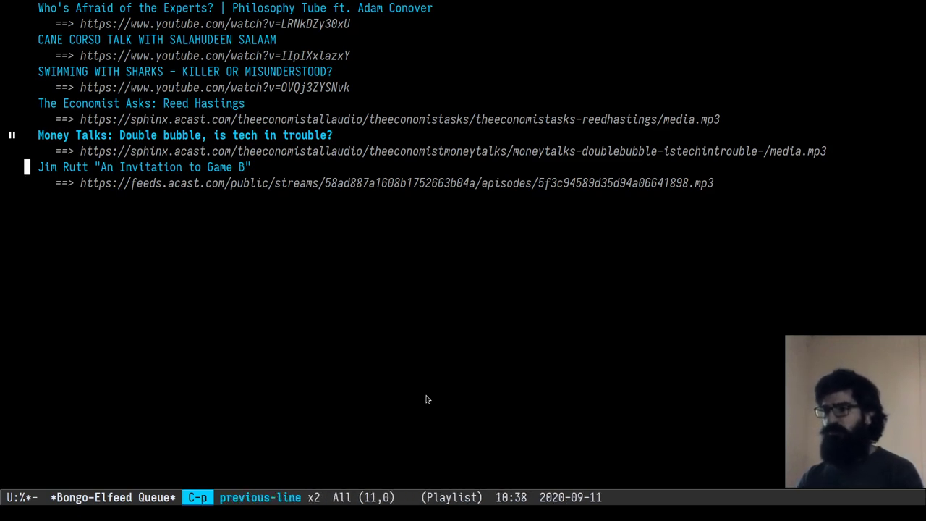
Step: Pass through the Elfeed listing and open emacs-init.org
key("h")
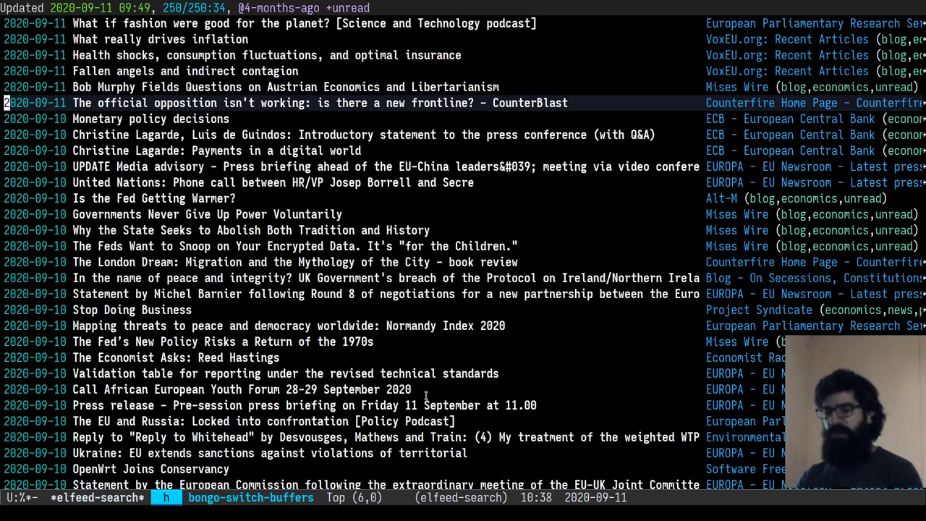
key("super+b")
key("Return")
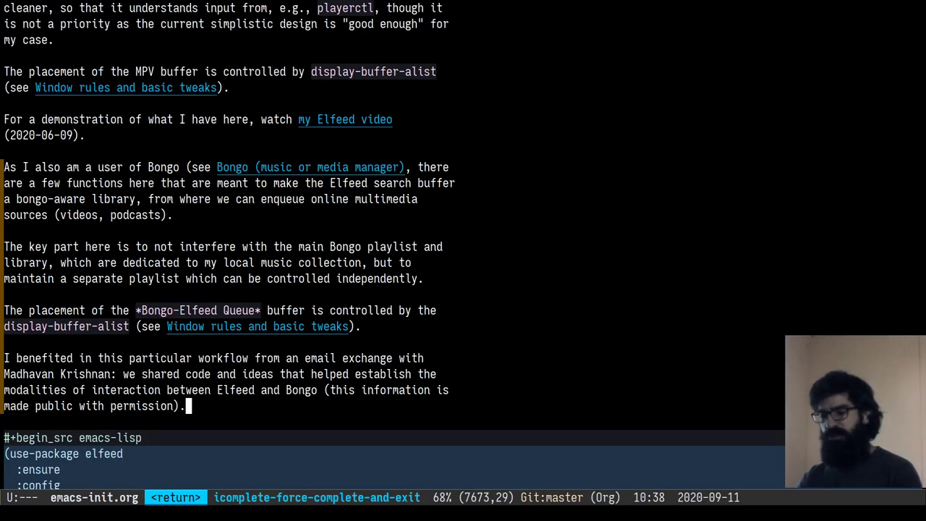
Step: Show the Elfeed code block in a split, review the duplicate-removal let form, then close that view
key("ctrl+x")
key("2")
key("ctrl+x")
type("b")
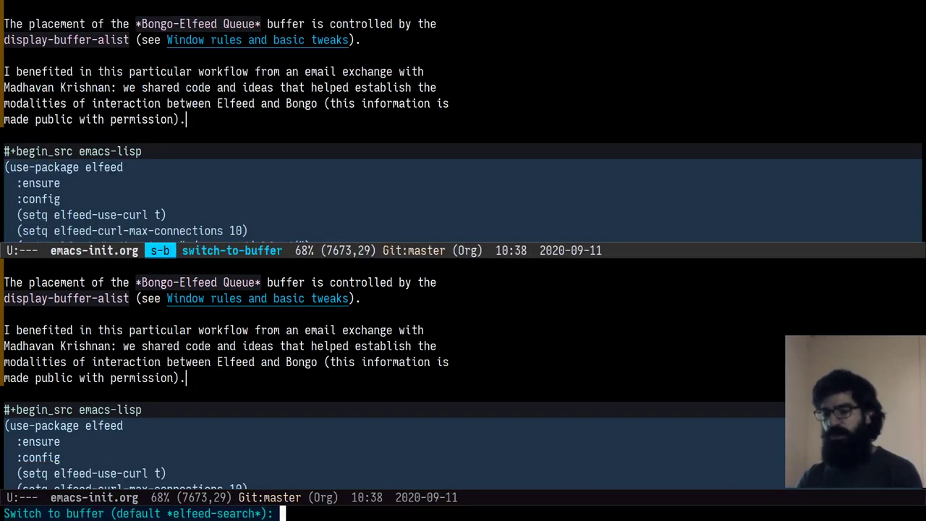
type("Org")
key("Return")
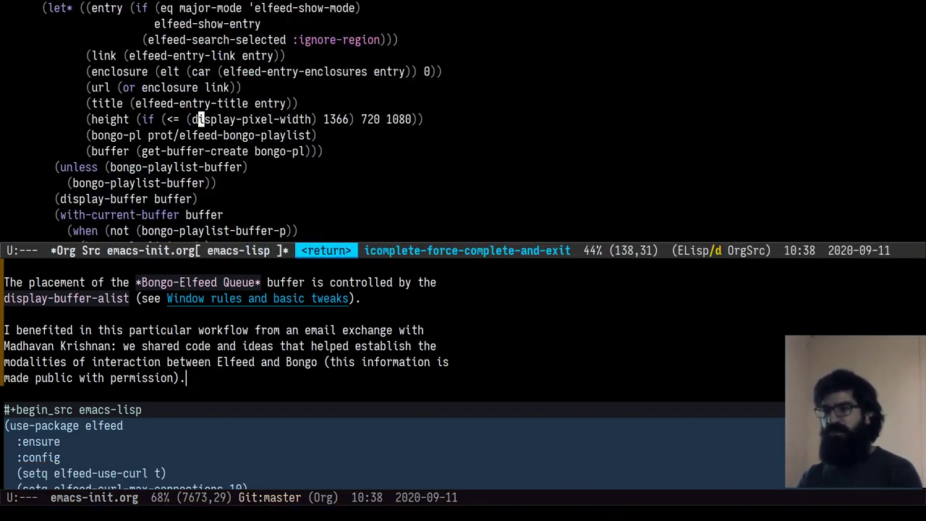
key("ctrl+n")
key("ctrl+n")
key("ctrl+n")
key("ctrl+n")
key("ctrl+n")
key("ctrl+n")
key("ctrl+n")
key("ctrl+n")
key("ctrl+n")
key("ctrl+n")
key("ctrl+n")
key("ctrl+n")
key("ctrl+n")
key("ctrl+n")
key("ctrl+n")
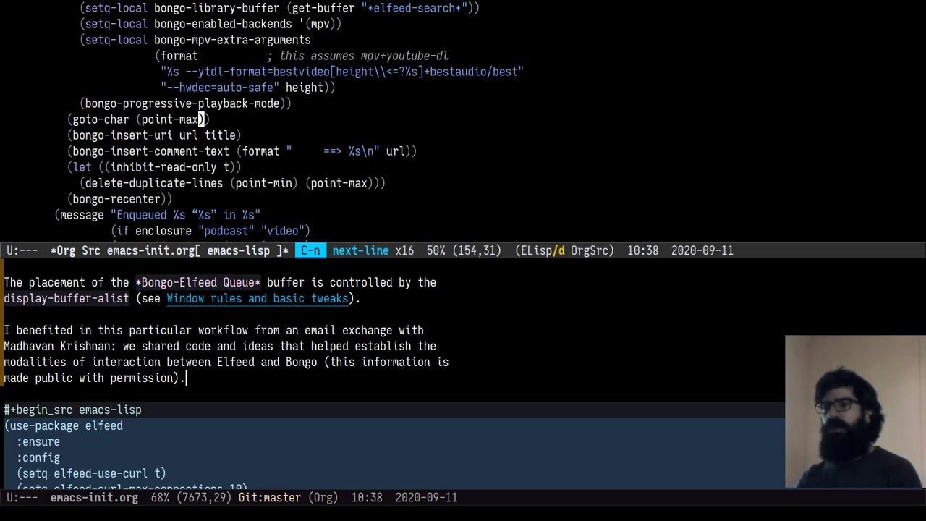
key("ctrl+n")
key("ctrl+n")
key("ctrl+n")
key("ctrl+n")
key("ctrl+a")
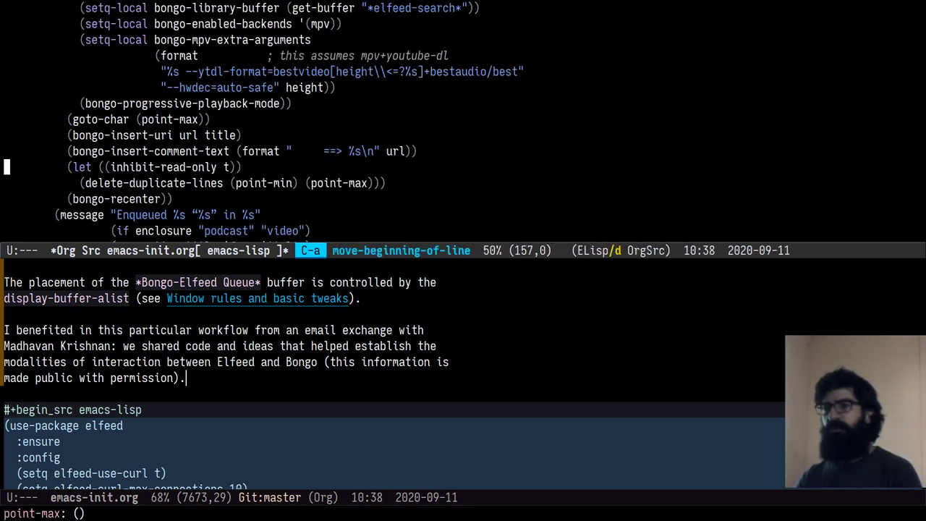
key("ctrl+alt+space")
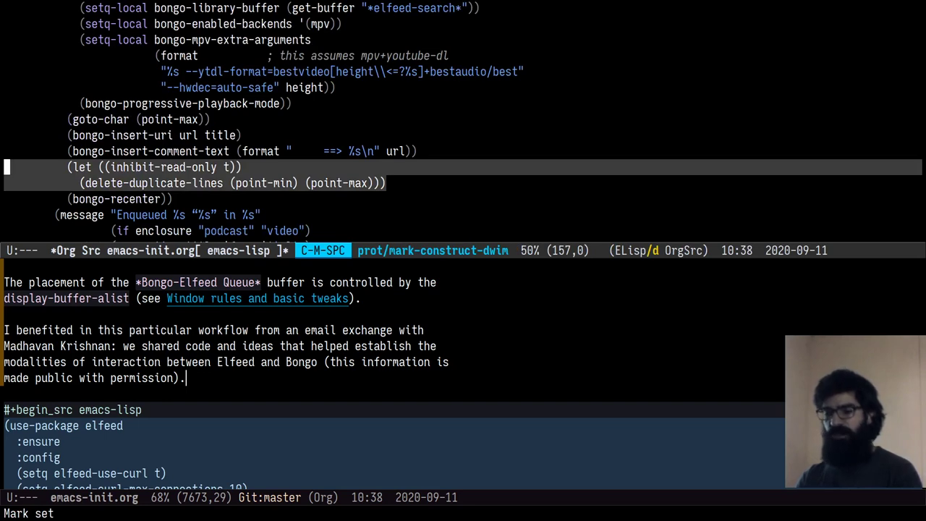
key("ctrl+g")
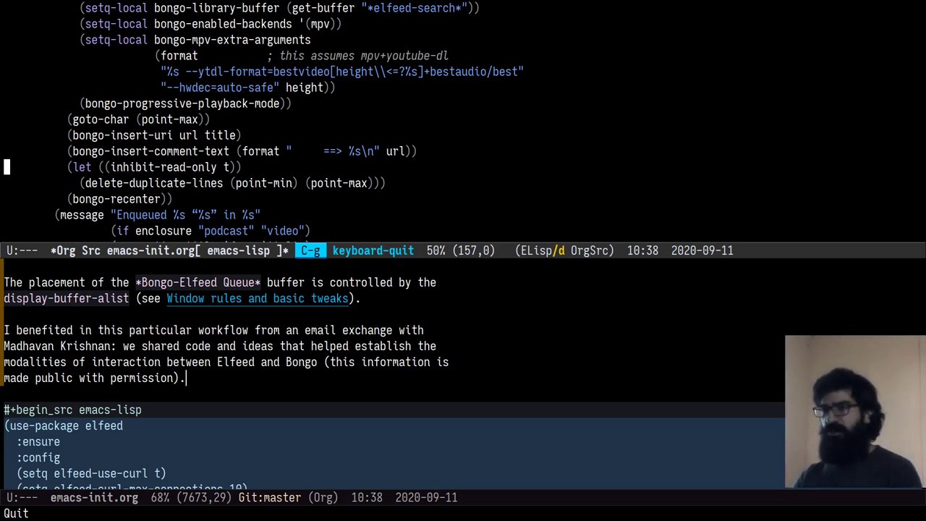
key("super+0")
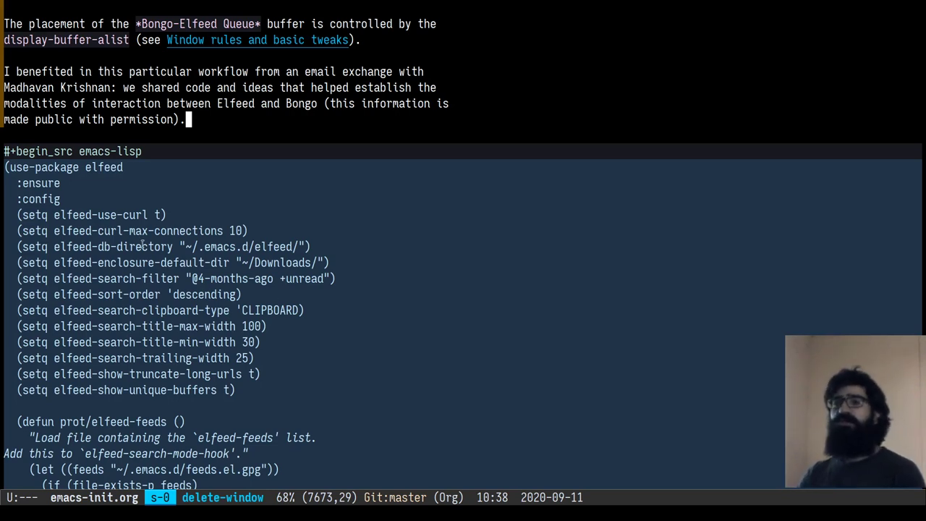
left_click_drag(4, 88, 114, 87)
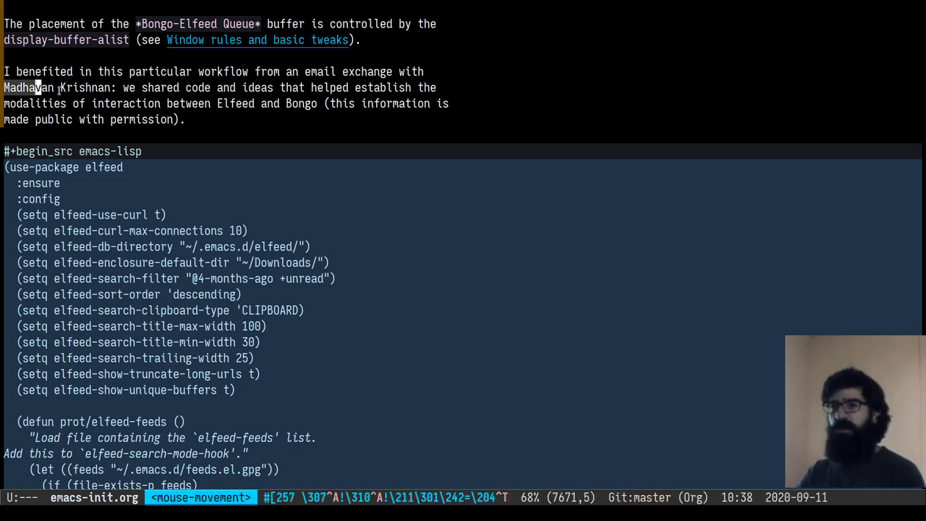
left_click(118, 88)
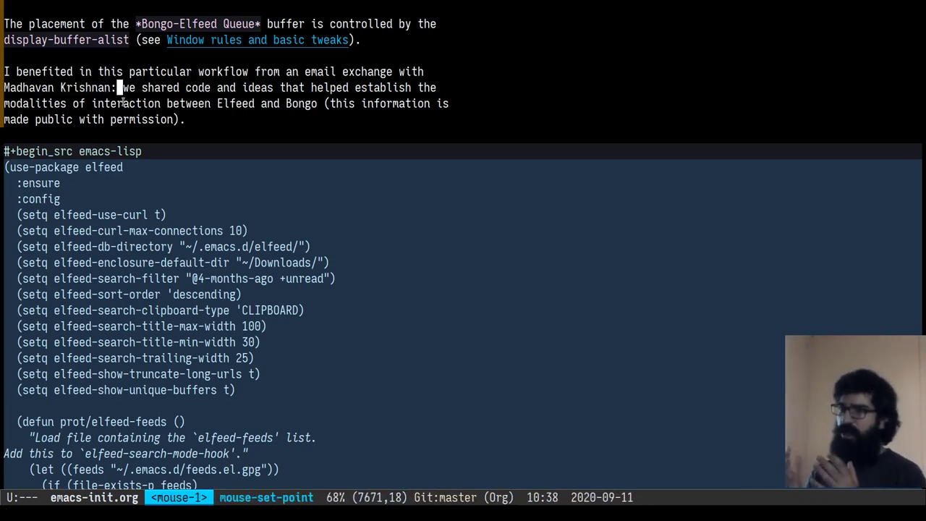
key("ctrl+l")
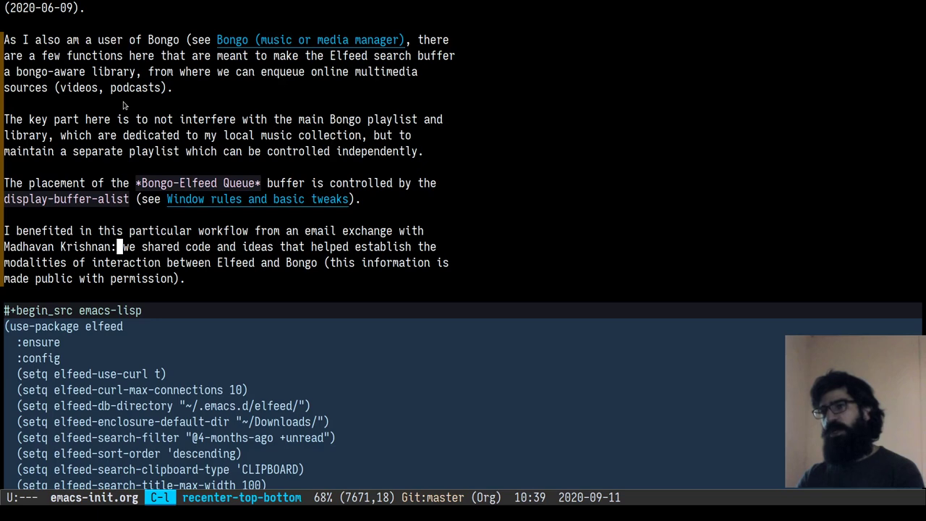
key("ctrl+l")
key("ctrl+l")
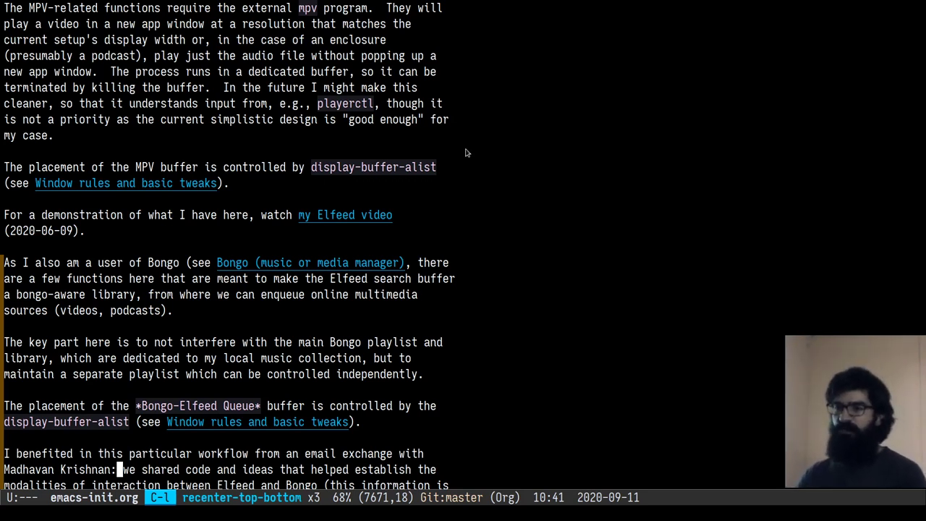
key("ctrl+l")
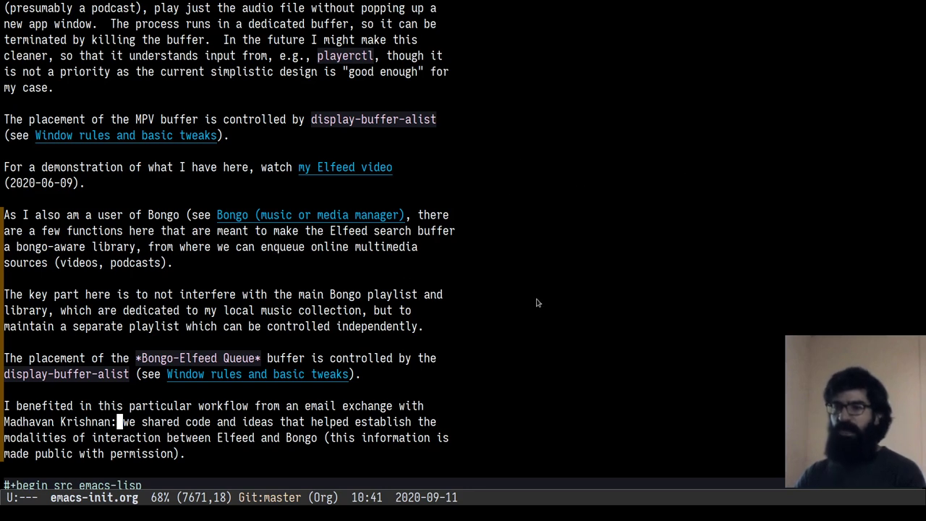